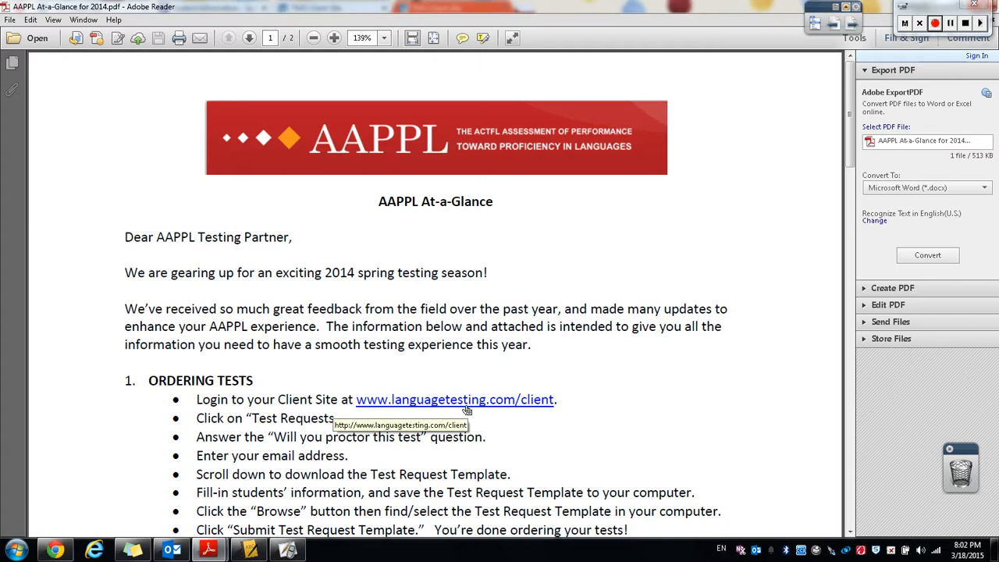
Switch to the browser and close the extra client-site and student information tabs.
{"action": "left_click", "coordinate": [55, 551]}
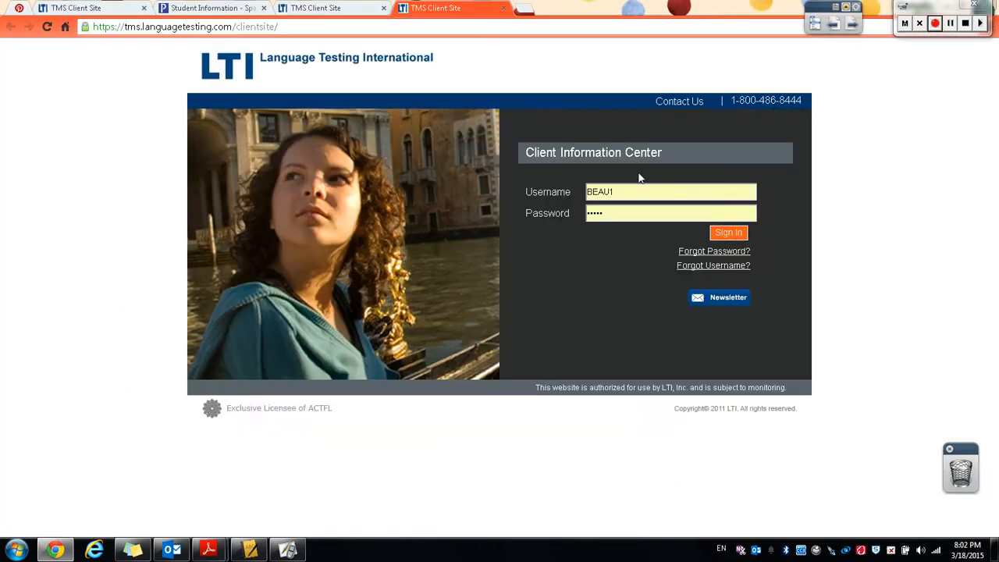
{"action": "key", "text": "ctrl+w"}
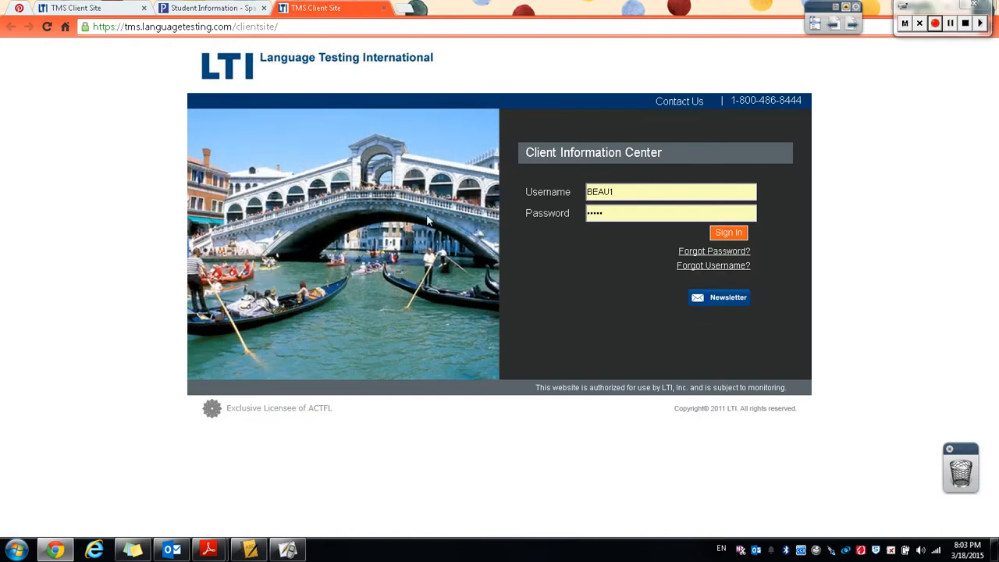
{"action": "left_click", "coordinate": [144, 8]}
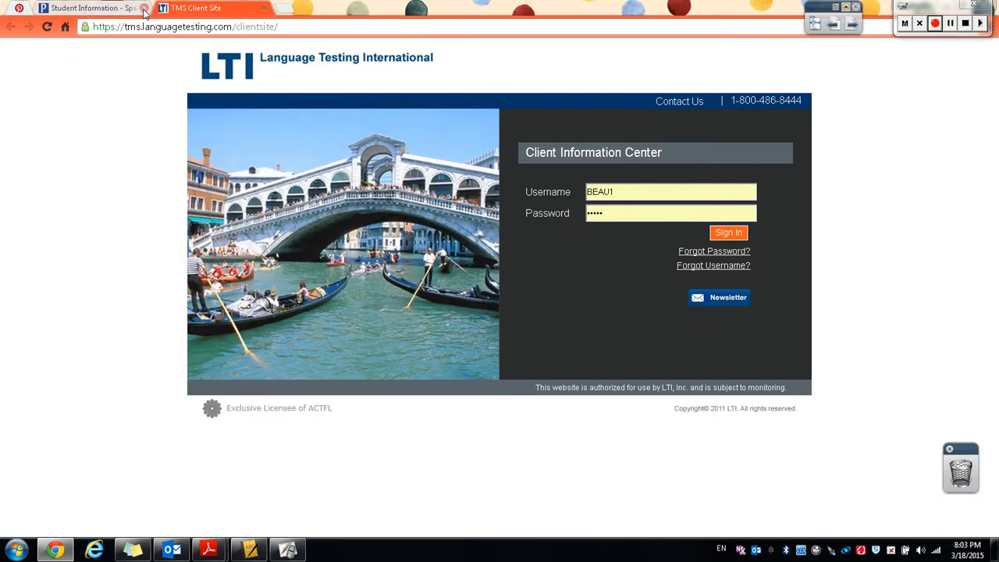
{"action": "left_click", "coordinate": [145, 8]}
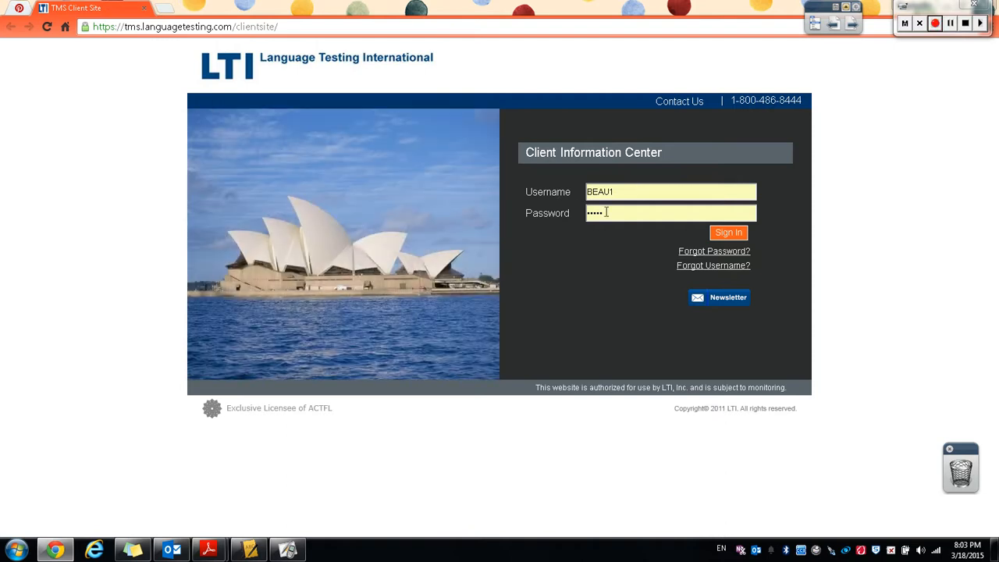
{"action": "right_click", "coordinate": [605, 213]}
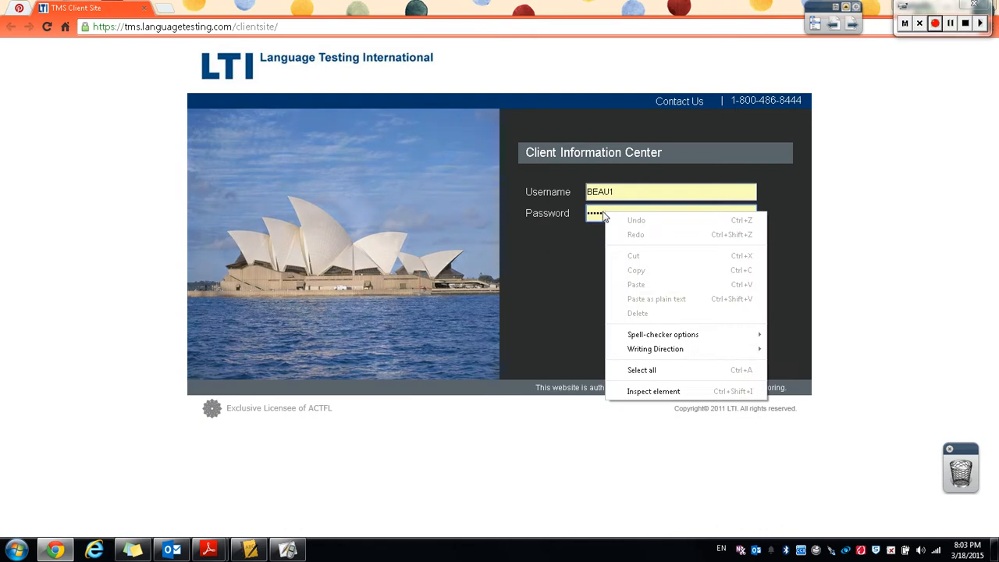
{"action": "left_click", "coordinate": [684, 395]}
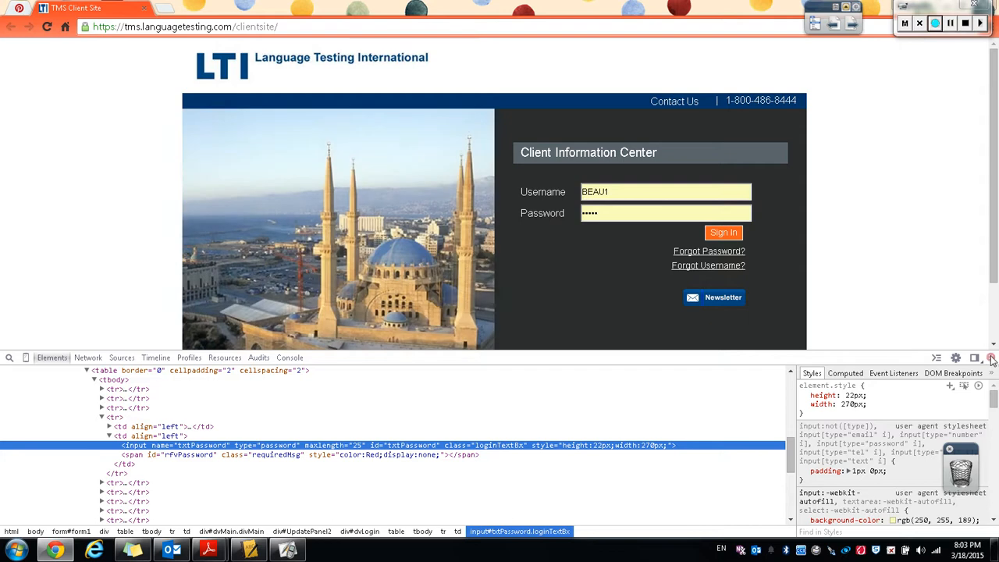
{"action": "left_click", "coordinate": [992, 358]}
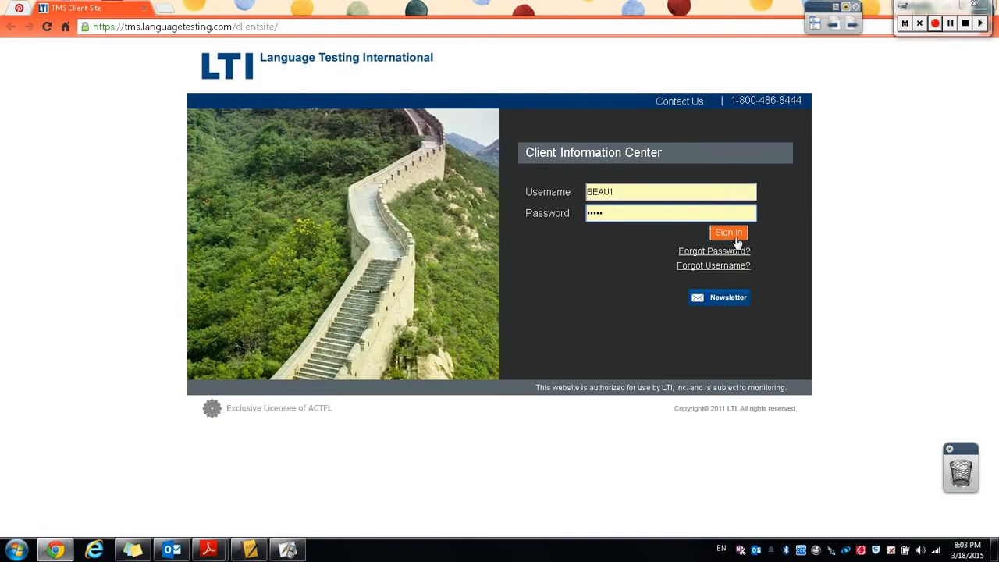
Sign in to the LTI client site and open the Test Requests page.
{"action": "left_click", "coordinate": [734, 237]}
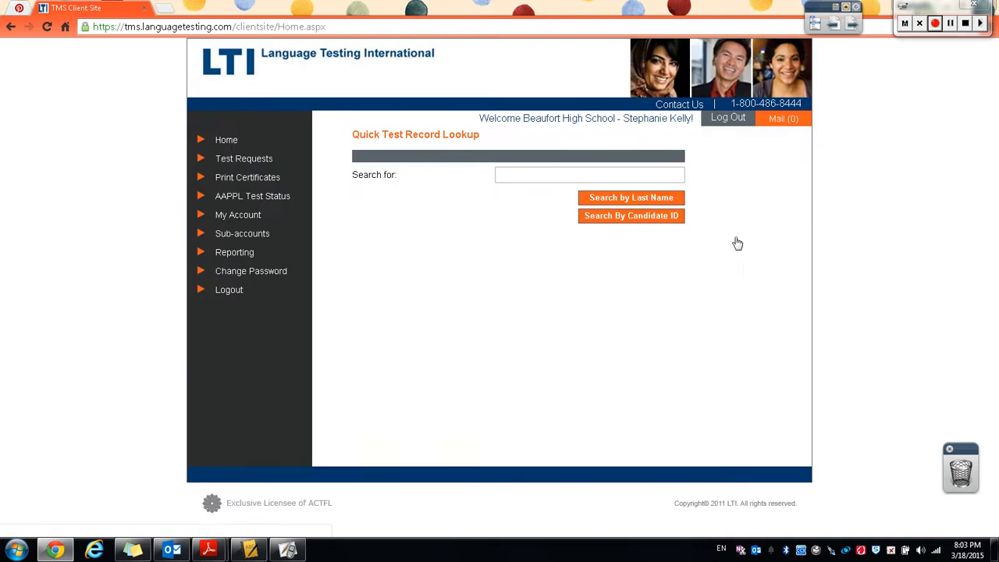
{"action": "left_click", "coordinate": [238, 166]}
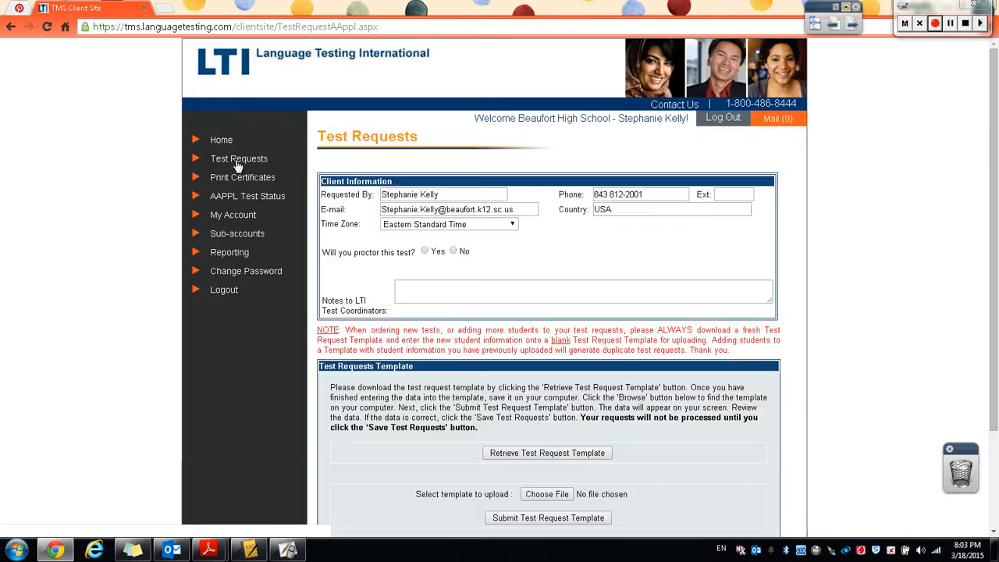
Download the Test Request Template and open it in a maximized Excel window.
{"action": "left_click", "coordinate": [544, 458]}
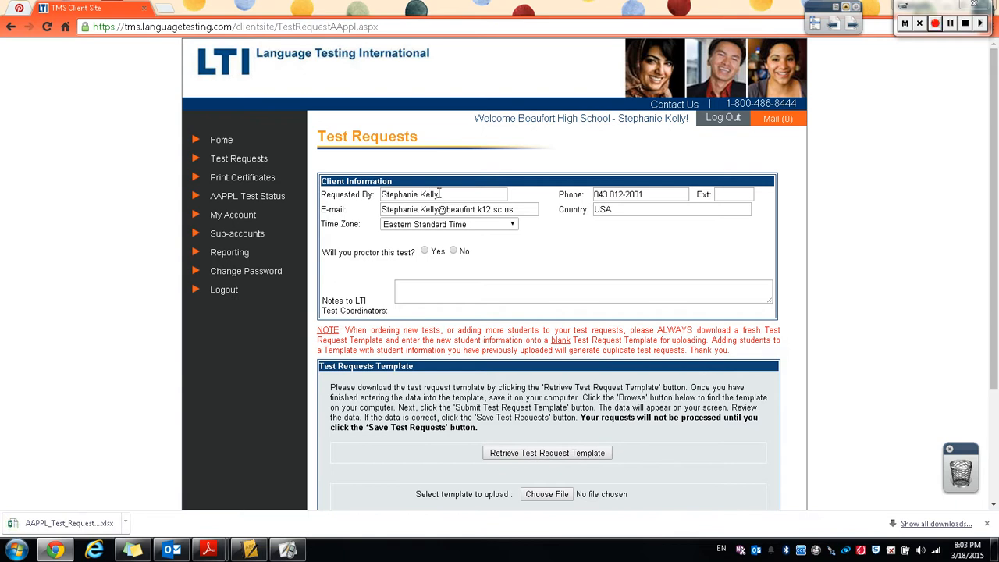
{"action": "left_click", "coordinate": [53, 523]}
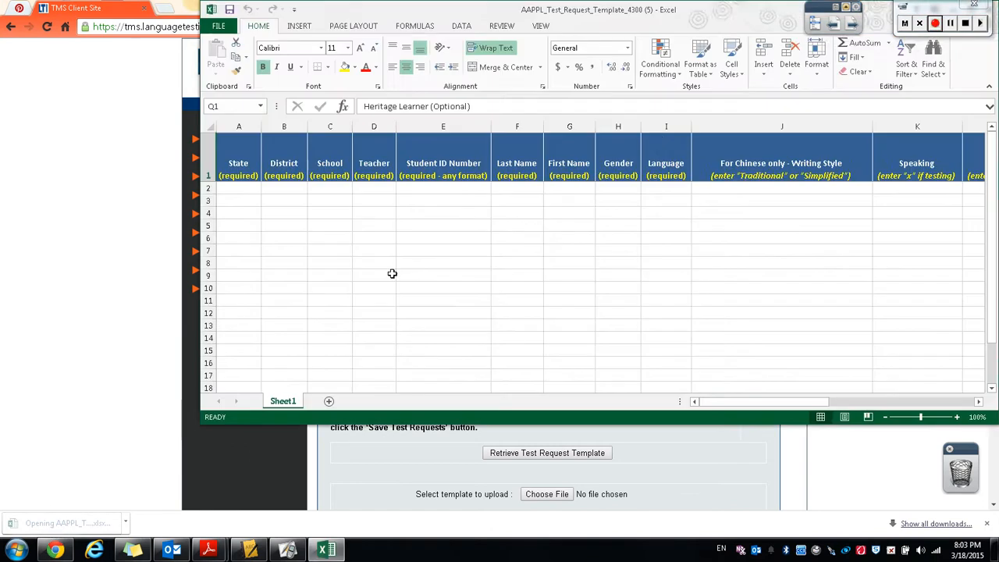
{"action": "left_click_drag", "start_coordinate": [719, 13], "coordinate": [687, 1]}
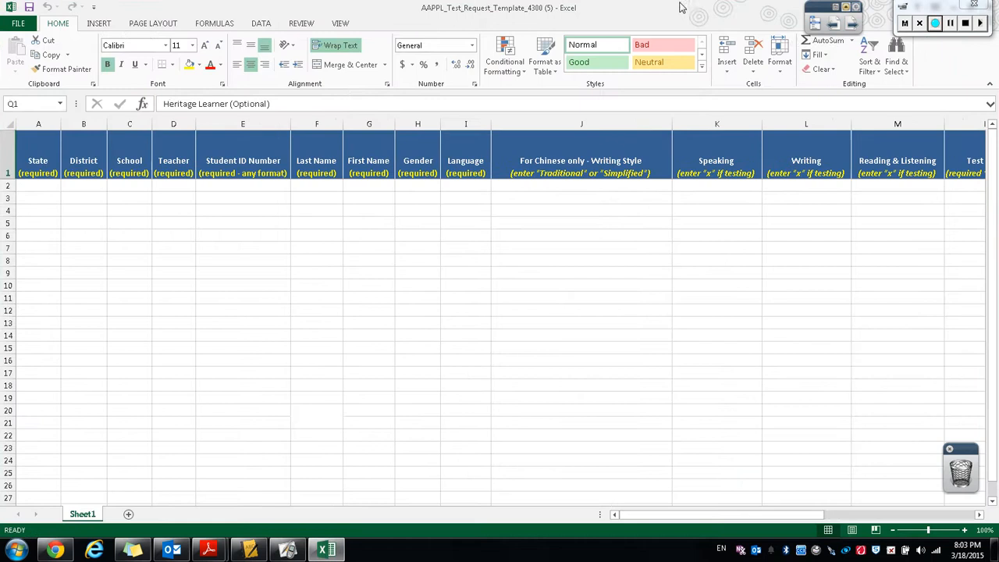
Fill row 2 with state SC, district BCSD, school BHS and the teacher's last name.
{"action": "left_click", "coordinate": [31, 183]}
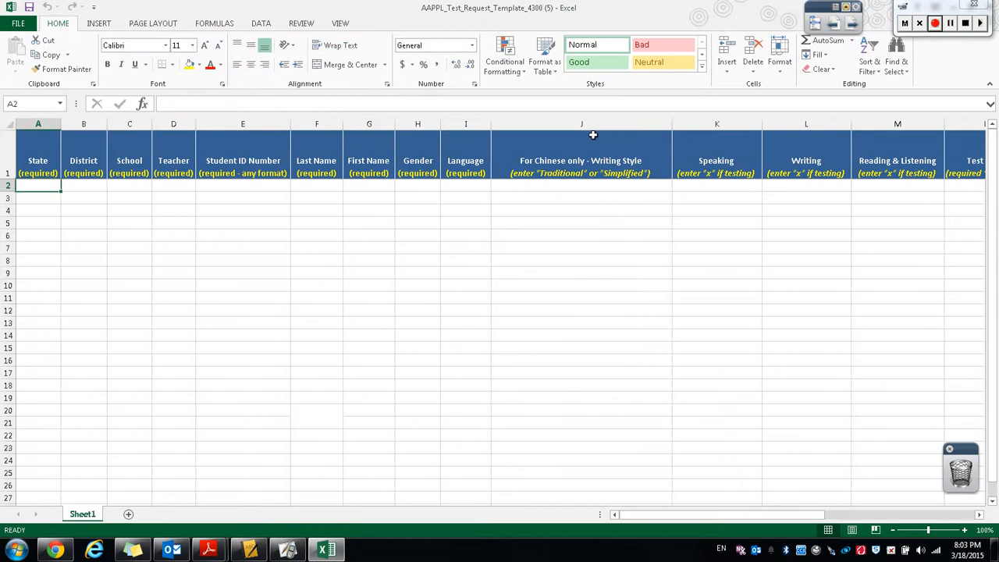
{"action": "type", "text": "SC"}
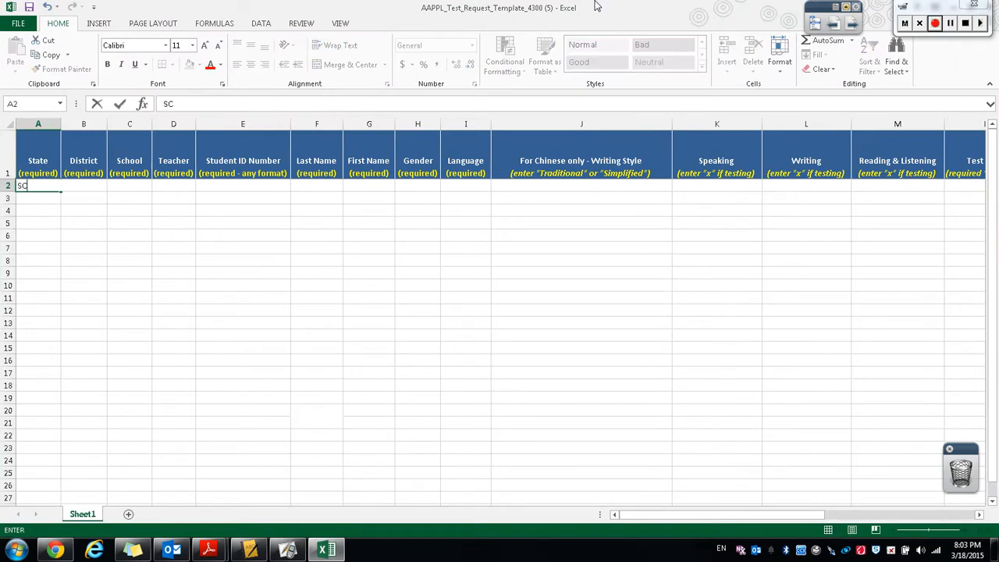
{"action": "key", "text": "Tab"}
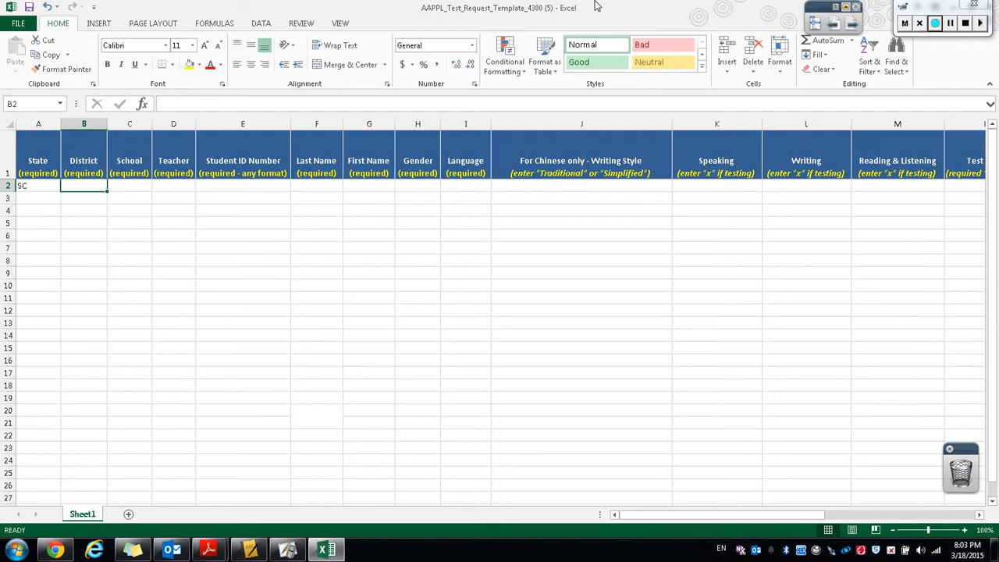
{"action": "type", "text": "BCSD"}
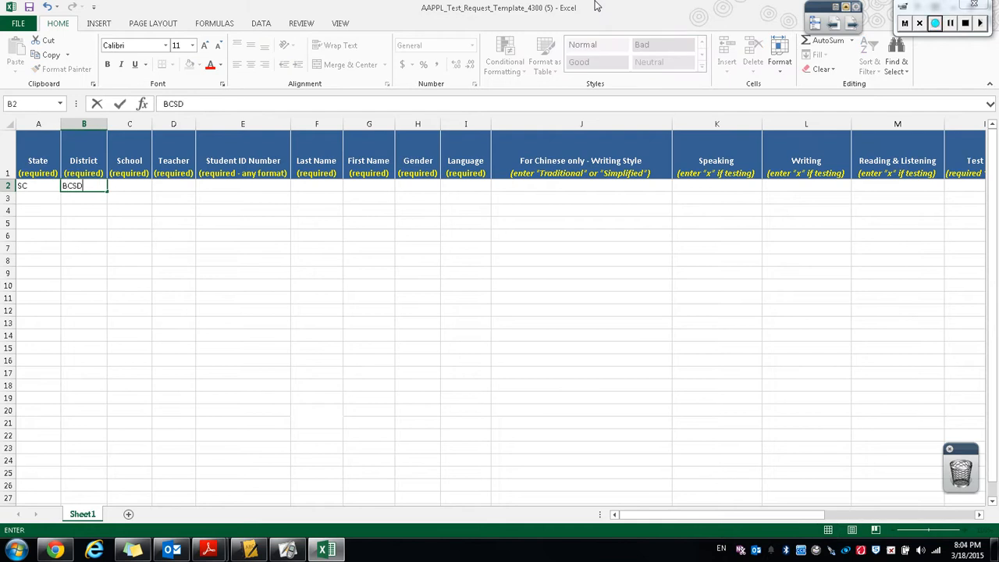
{"action": "key", "text": "Tab"}
{"action": "type", "text": "BH"}
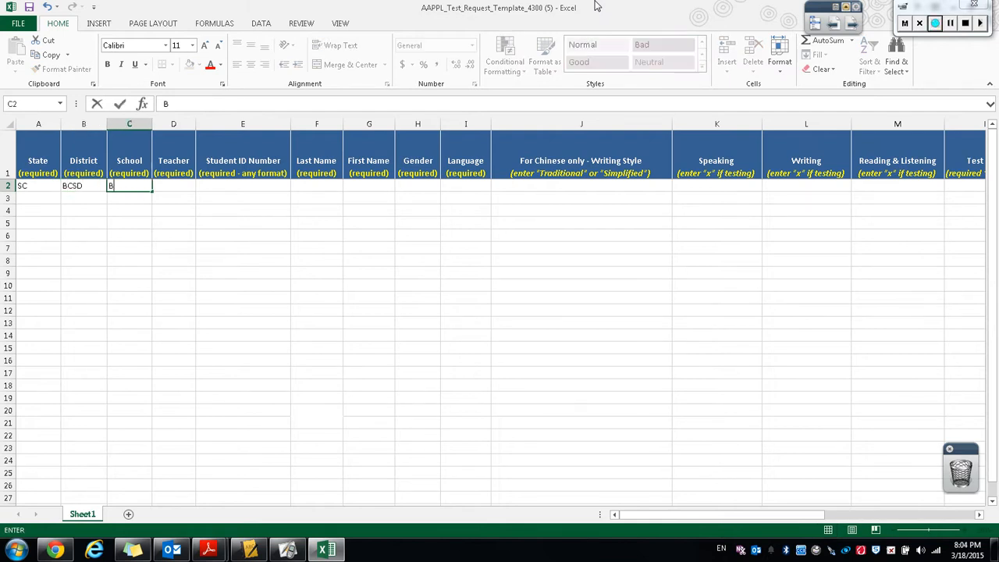
{"action": "key", "text": "Tab"}
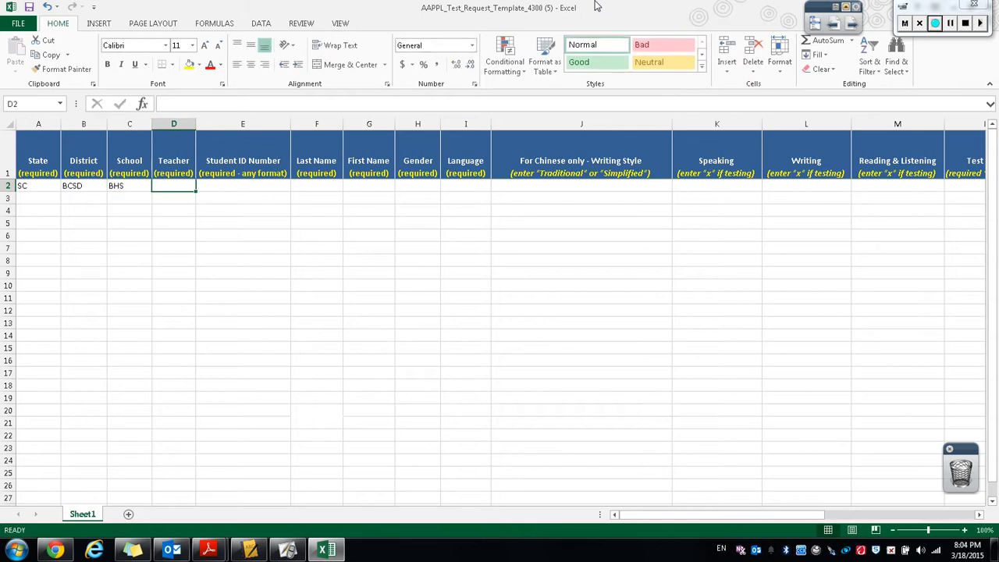
{"action": "type", "text": "Kelley"}
{"action": "key", "text": "Tab"}
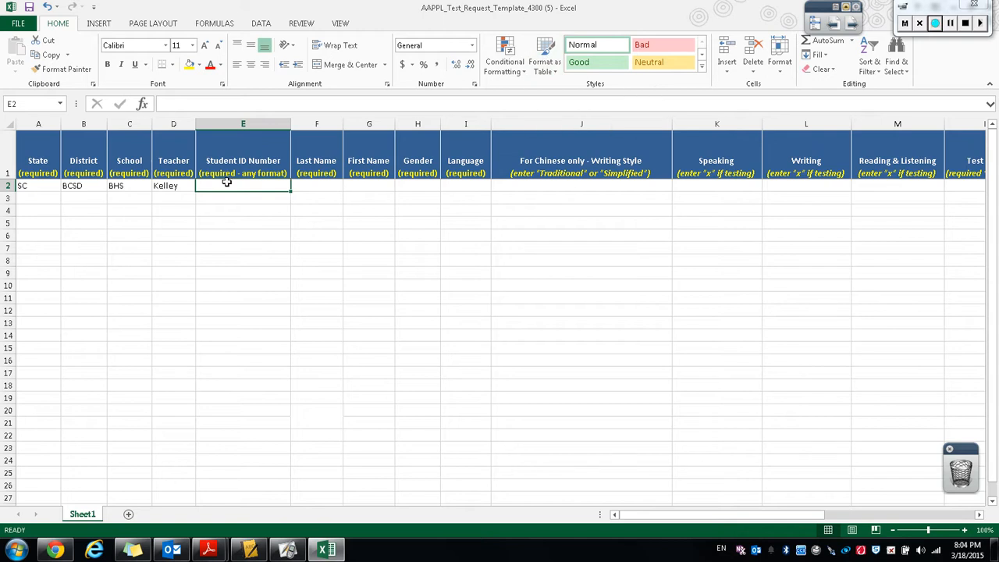
Switch to PowerTeacher Gradebook and run the Student Roster report, opening the generated file.
{"action": "left_click", "coordinate": [250, 551]}
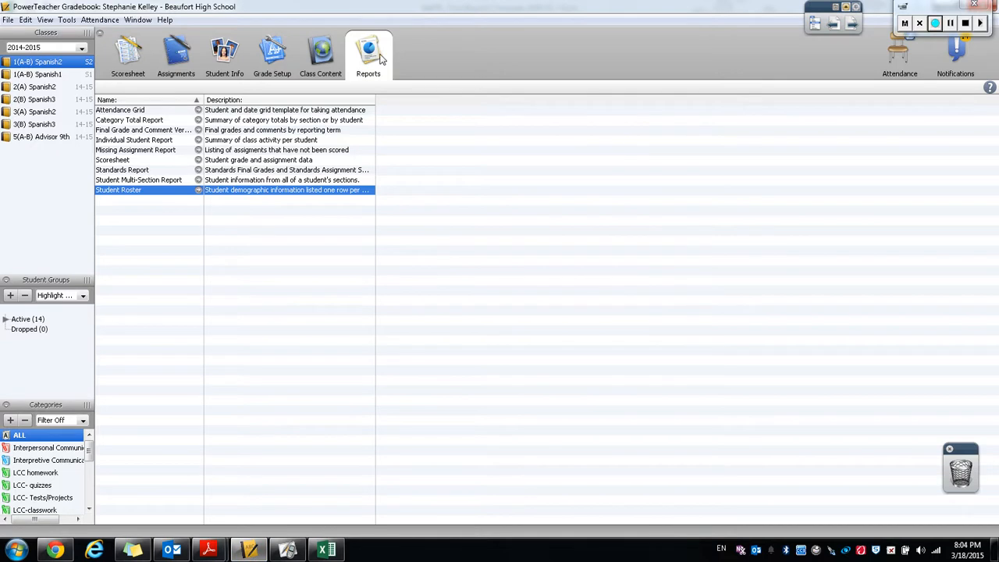
{"action": "double_click", "coordinate": [197, 192]}
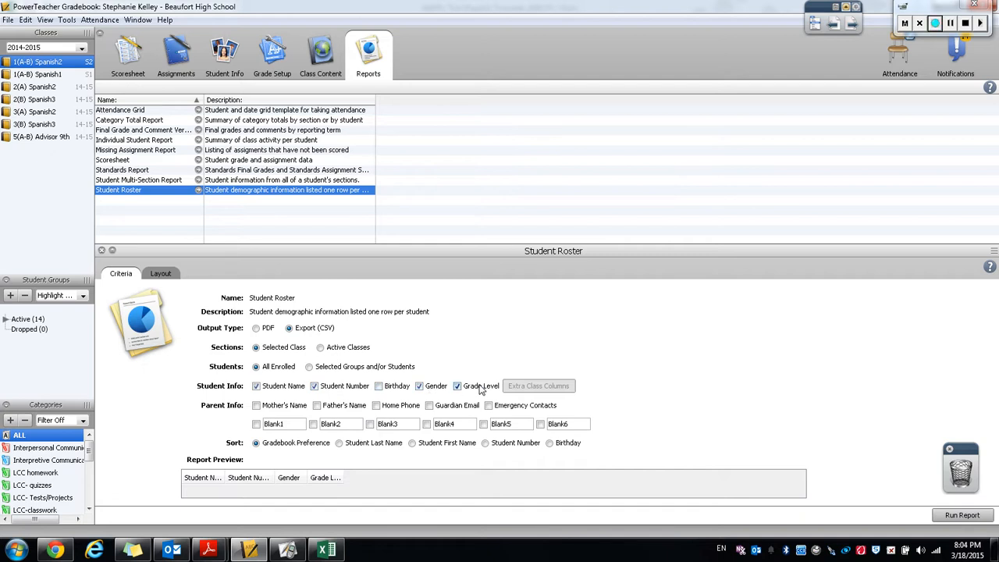
{"action": "left_click", "coordinate": [976, 516]}
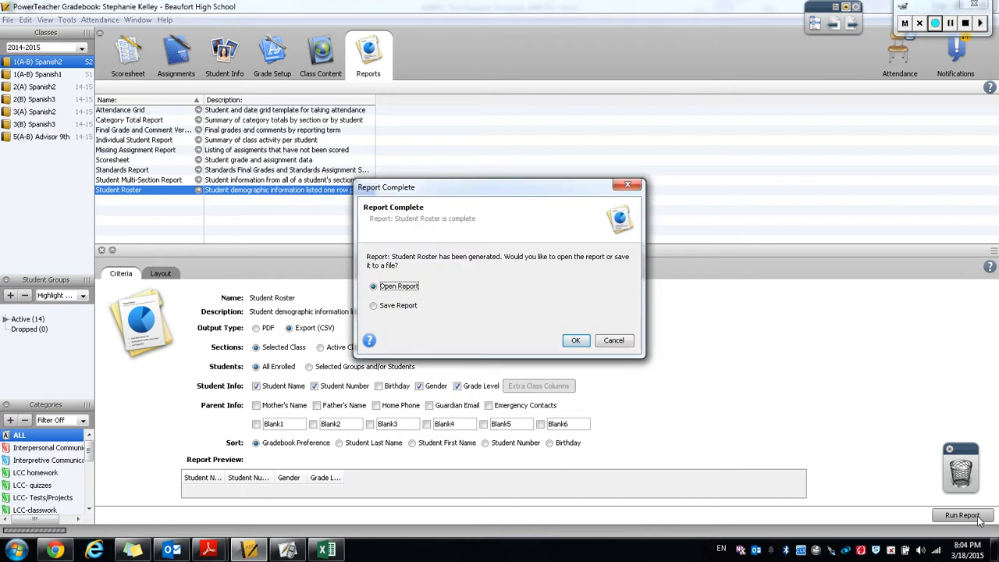
{"action": "left_click", "coordinate": [576, 340]}
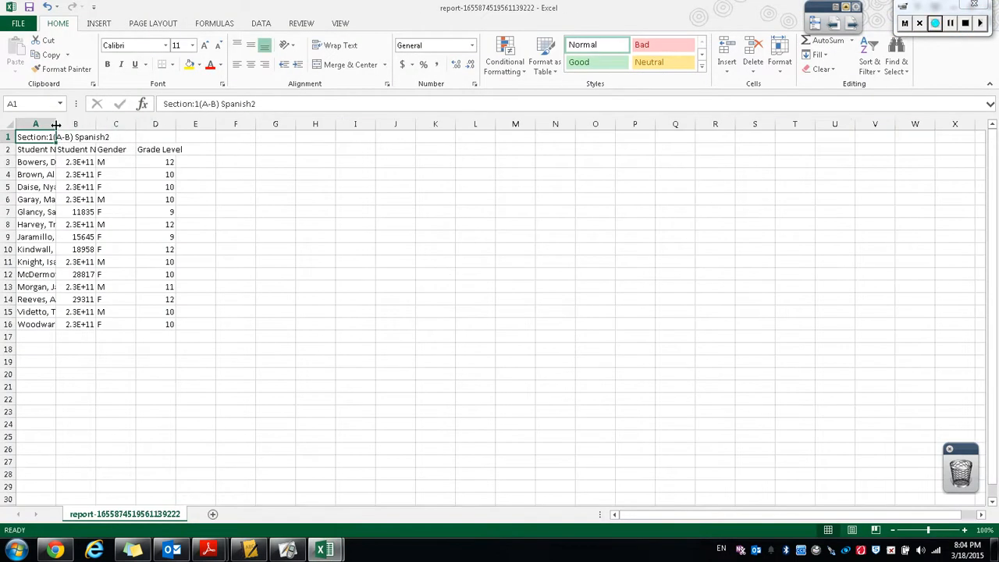
Widen the student name column and insert a blank column after it.
{"action": "left_click_drag", "start_coordinate": [56, 125], "coordinate": [190, 126]}
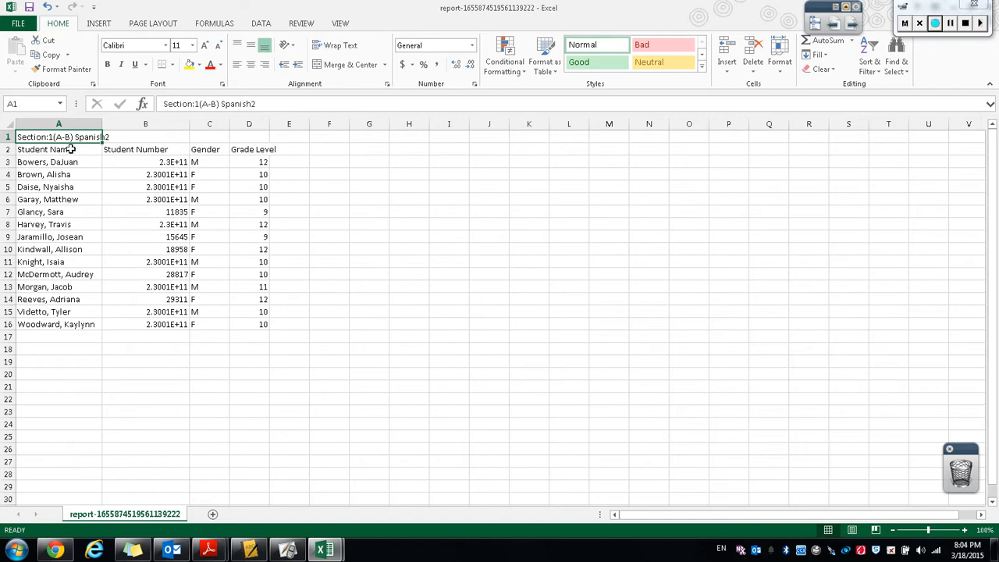
{"action": "left_click", "coordinate": [122, 122]}
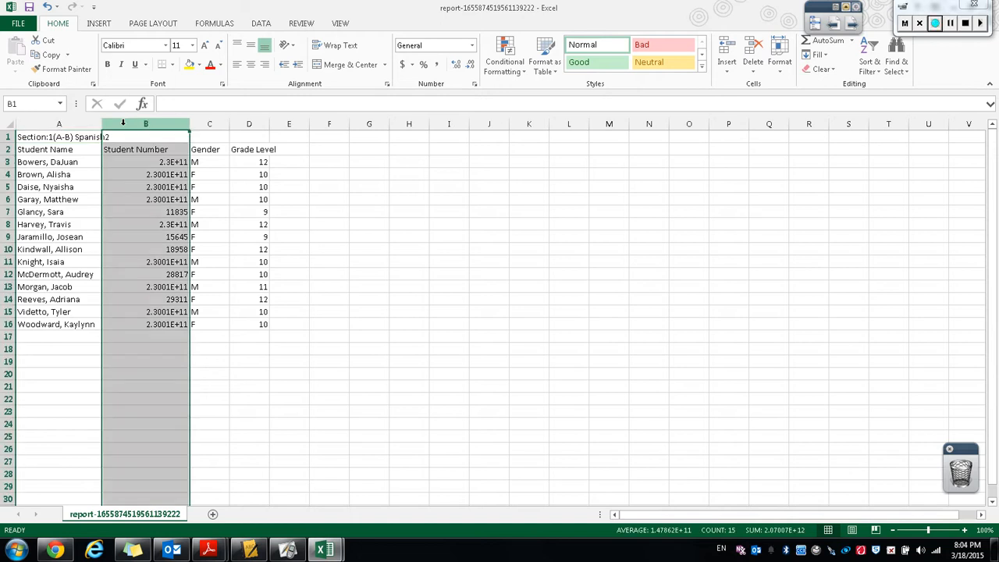
{"action": "right_click", "coordinate": [124, 125]}
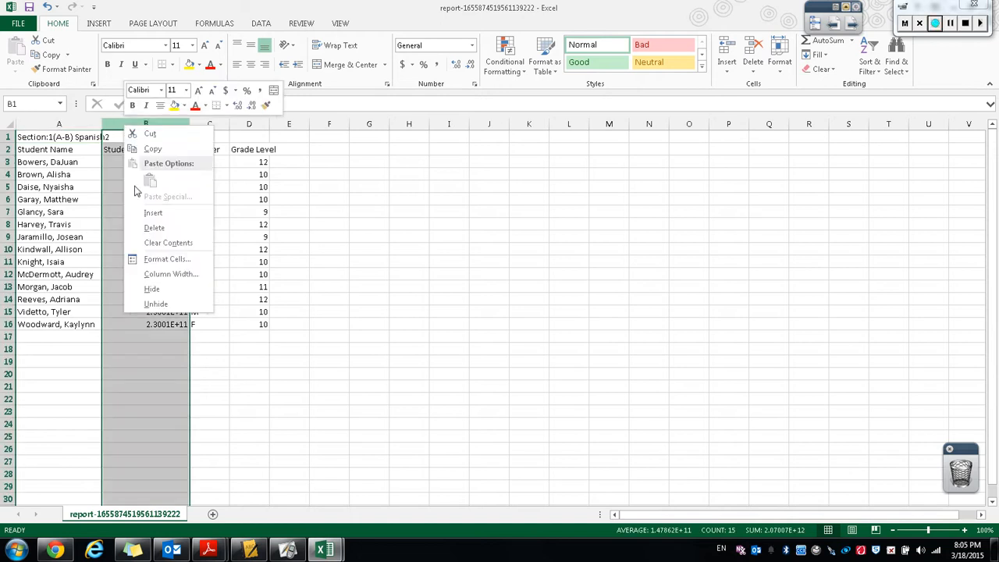
{"action": "left_click", "coordinate": [141, 213]}
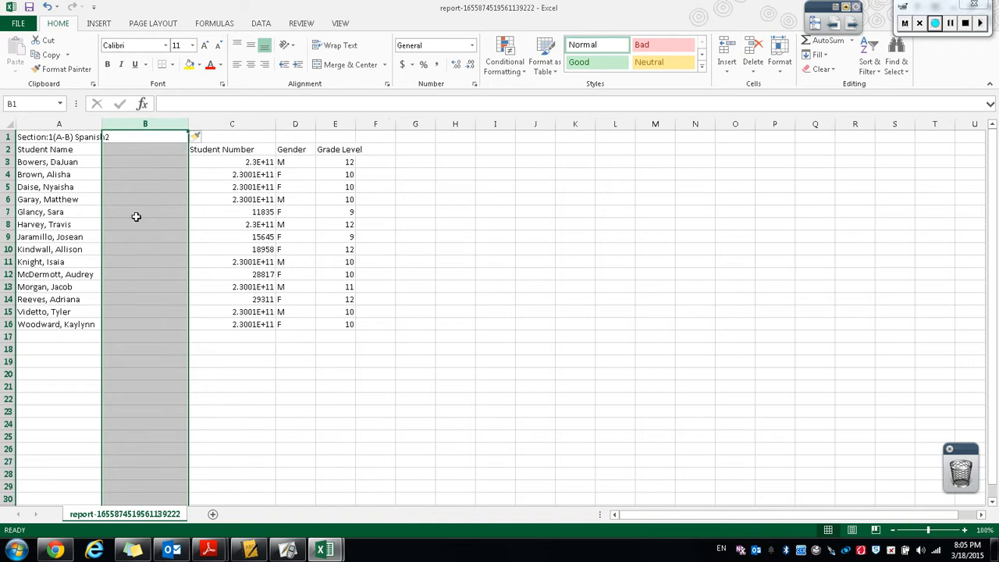
Split column A into last and first names with Text to Columns, using comma and space delimiters.
{"action": "left_click", "coordinate": [45, 120]}
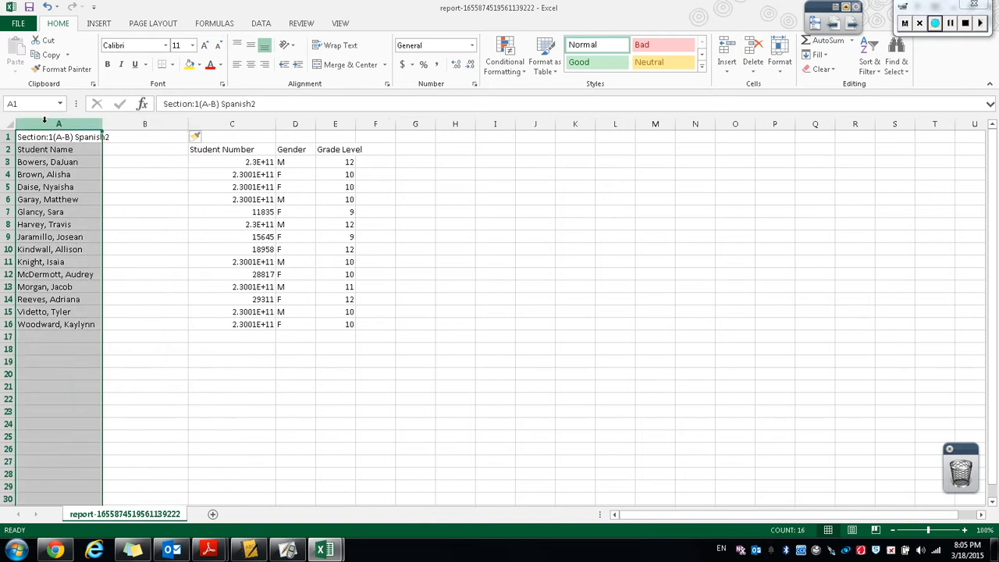
{"action": "left_click", "coordinate": [260, 24]}
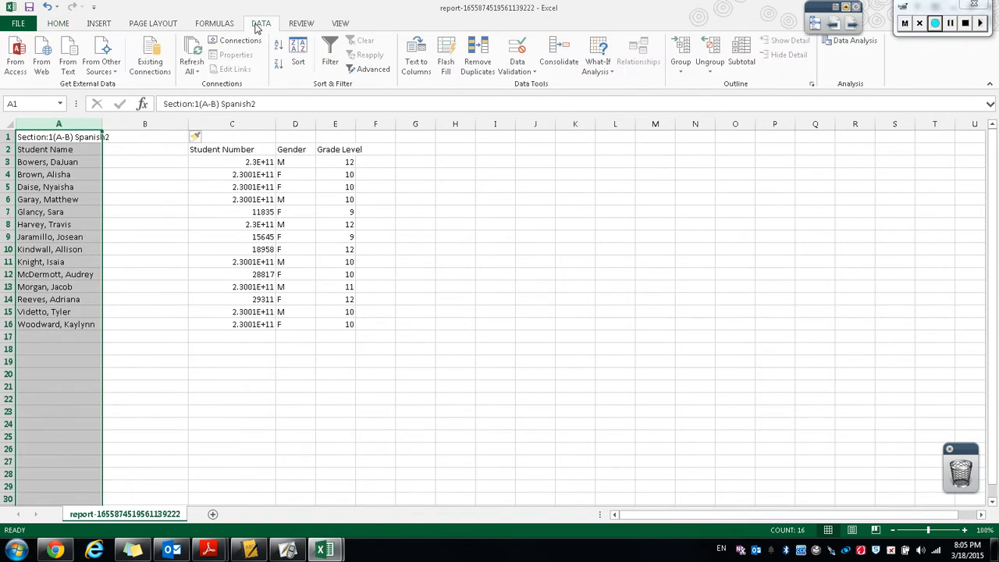
{"action": "left_click", "coordinate": [411, 65]}
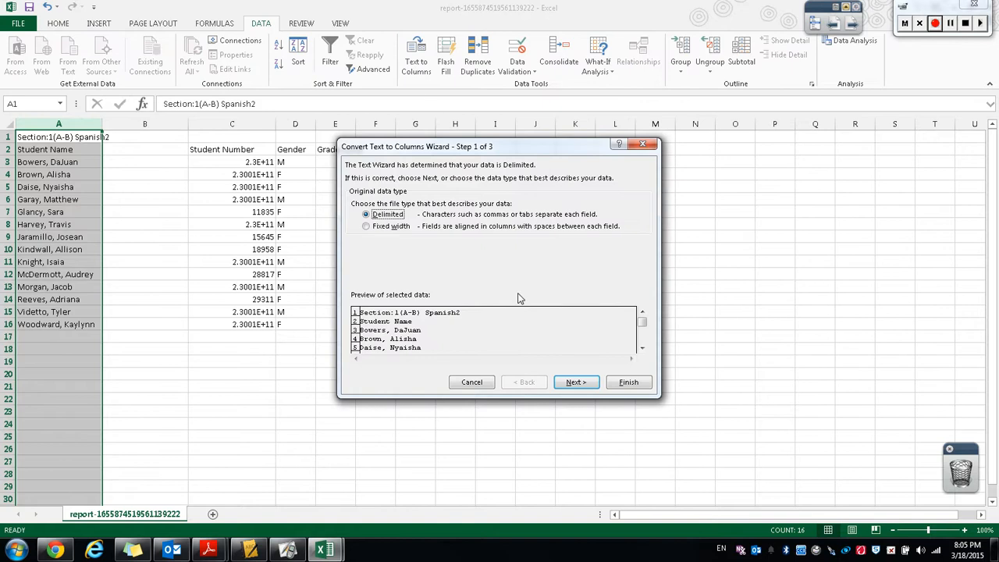
{"action": "left_click", "coordinate": [588, 387]}
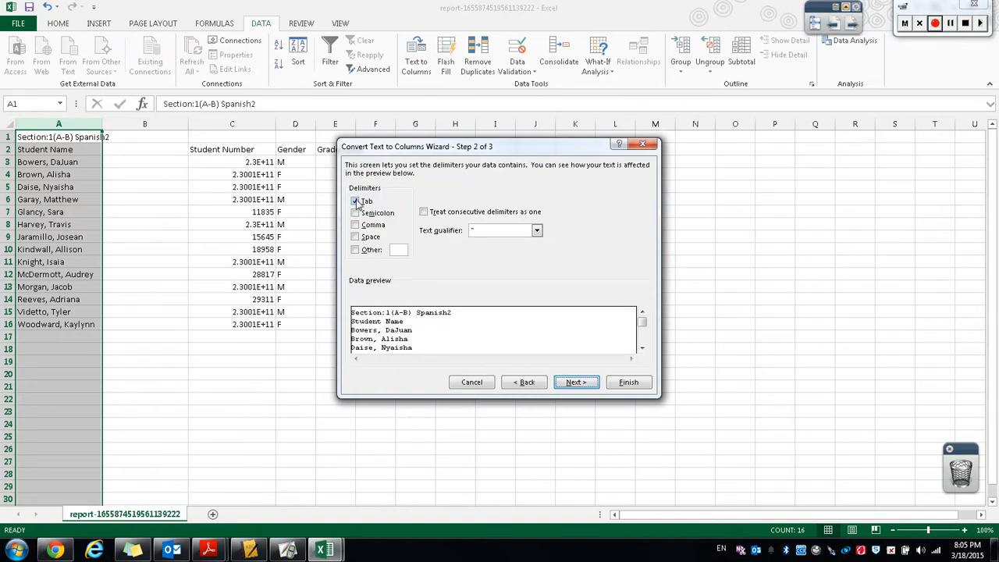
{"action": "left_click", "coordinate": [356, 202]}
{"action": "left_click", "coordinate": [356, 225]}
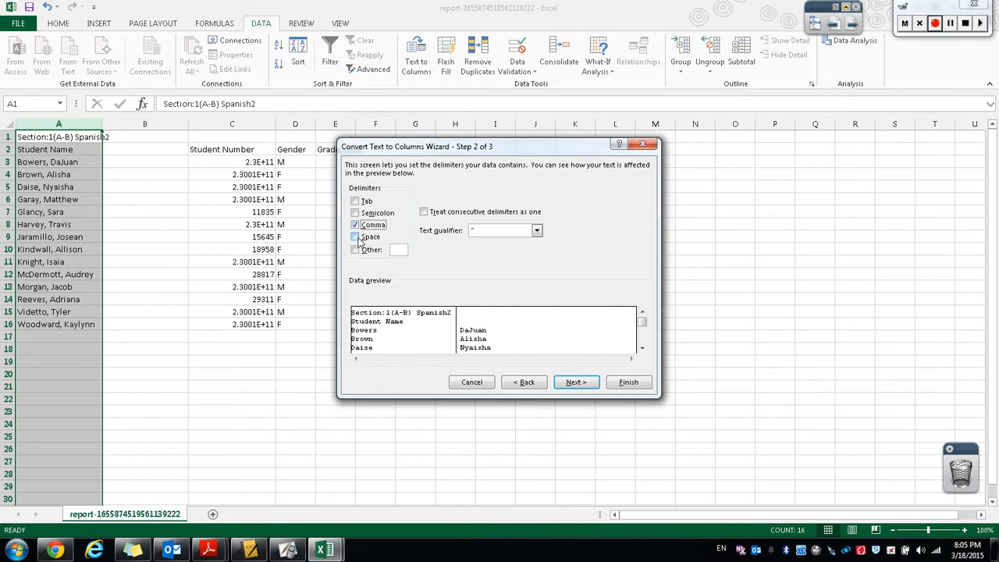
{"action": "left_click", "coordinate": [356, 237]}
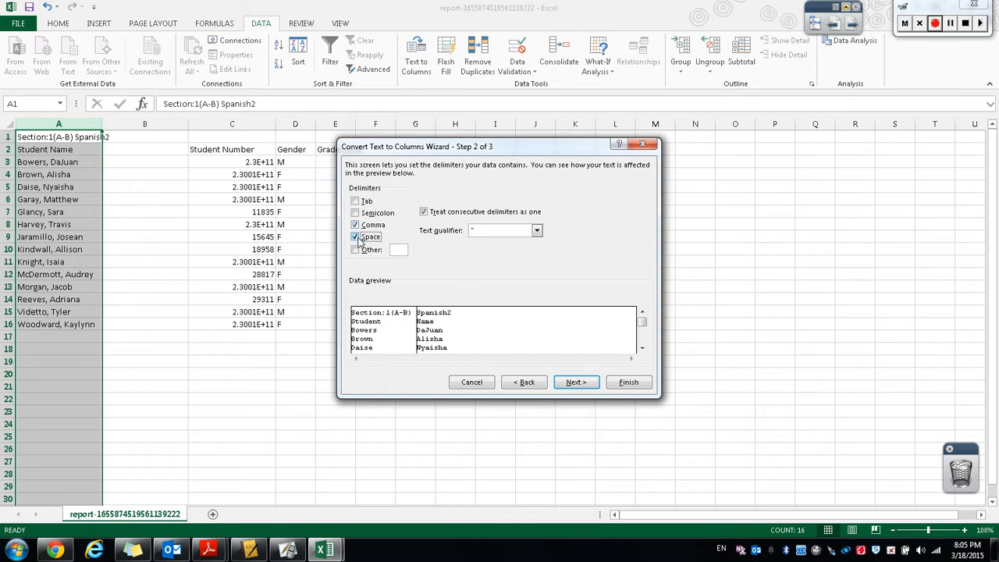
{"action": "left_click", "coordinate": [570, 384]}
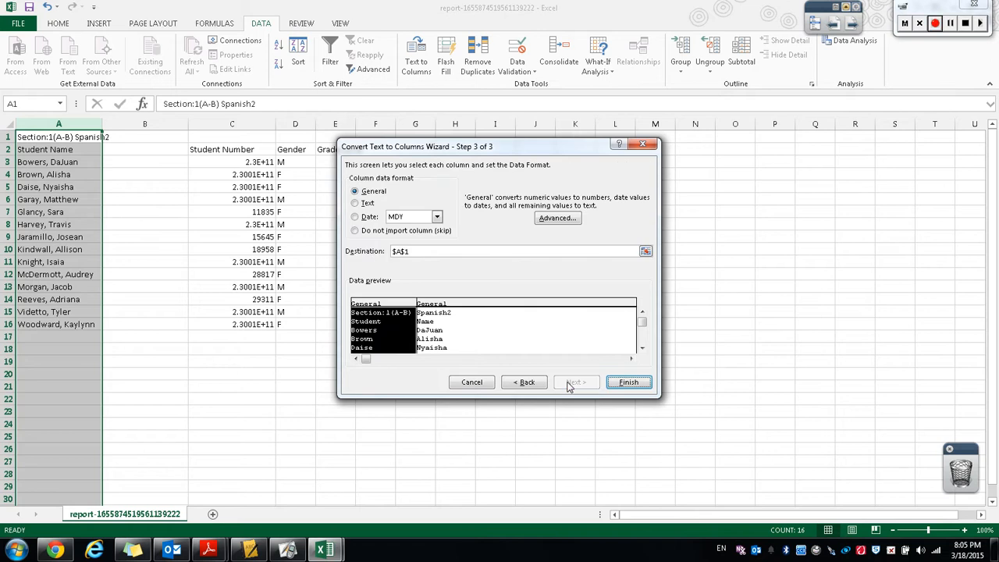
{"action": "left_click", "coordinate": [628, 382]}
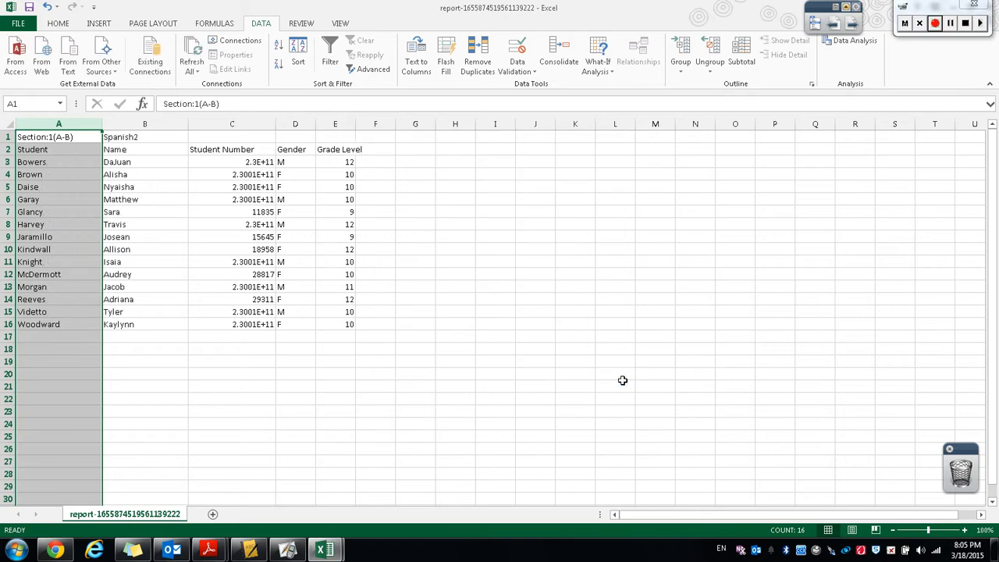
Format the Student Number column of the roster as Number with 0 decimal places.
{"action": "left_click", "coordinate": [30, 165]}
{"action": "left_click", "coordinate": [138, 173]}
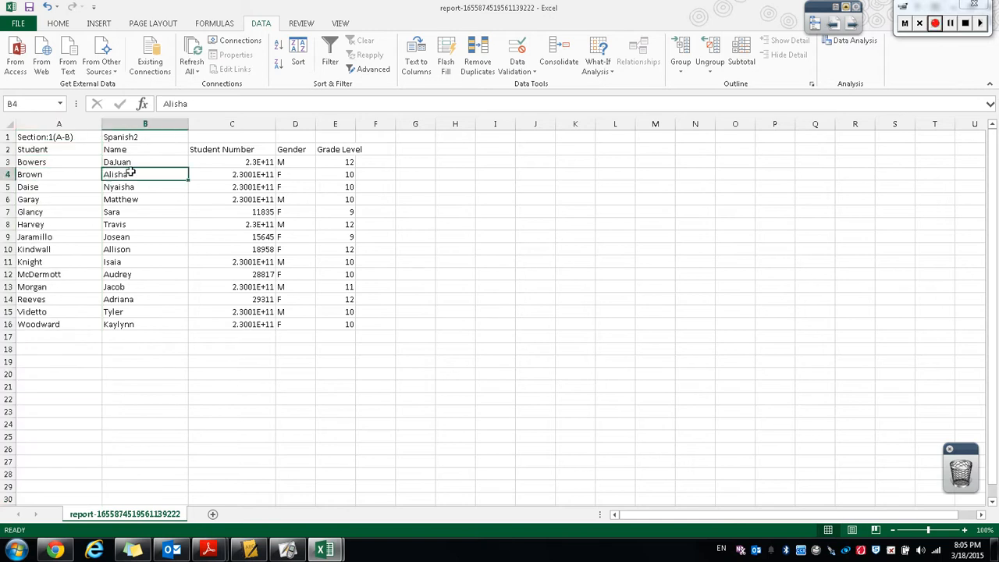
{"action": "left_click", "coordinate": [219, 172]}
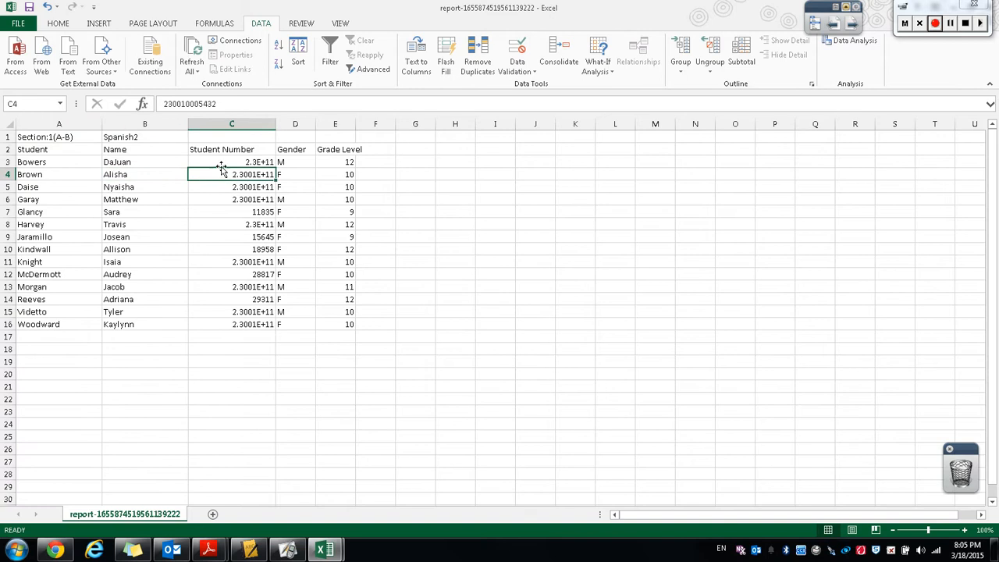
{"action": "left_click", "coordinate": [234, 123]}
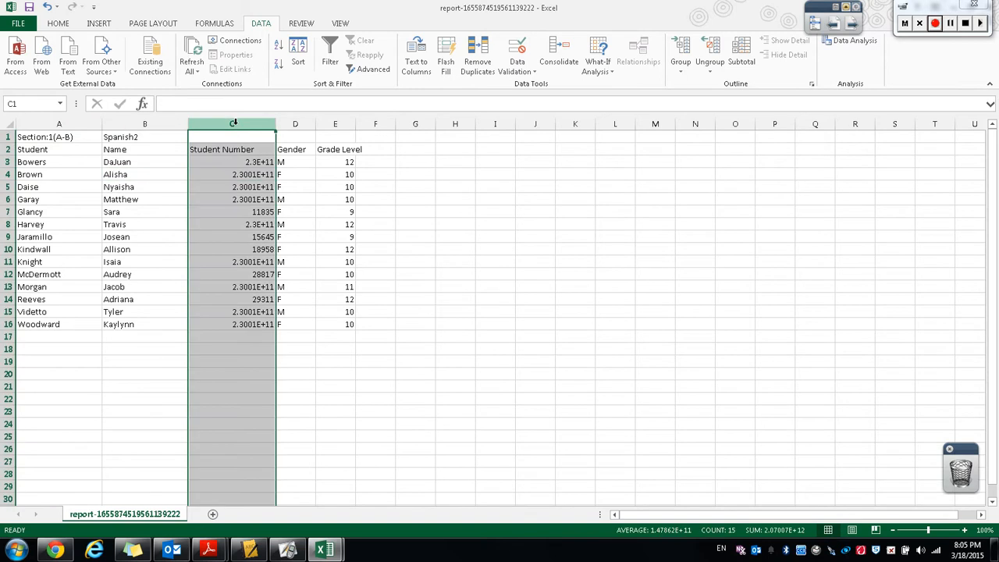
{"action": "right_click", "coordinate": [233, 123]}
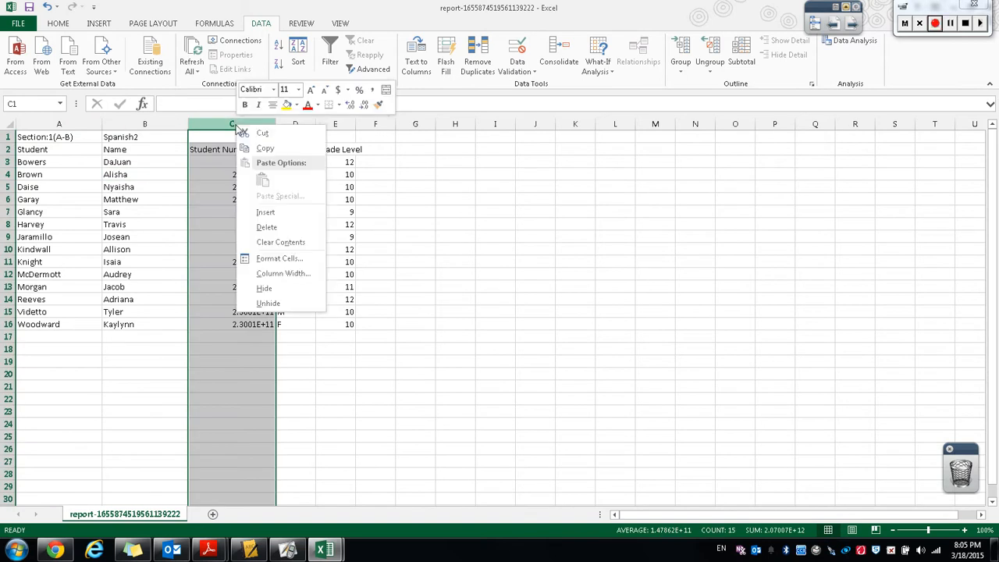
{"action": "left_click", "coordinate": [265, 263]}
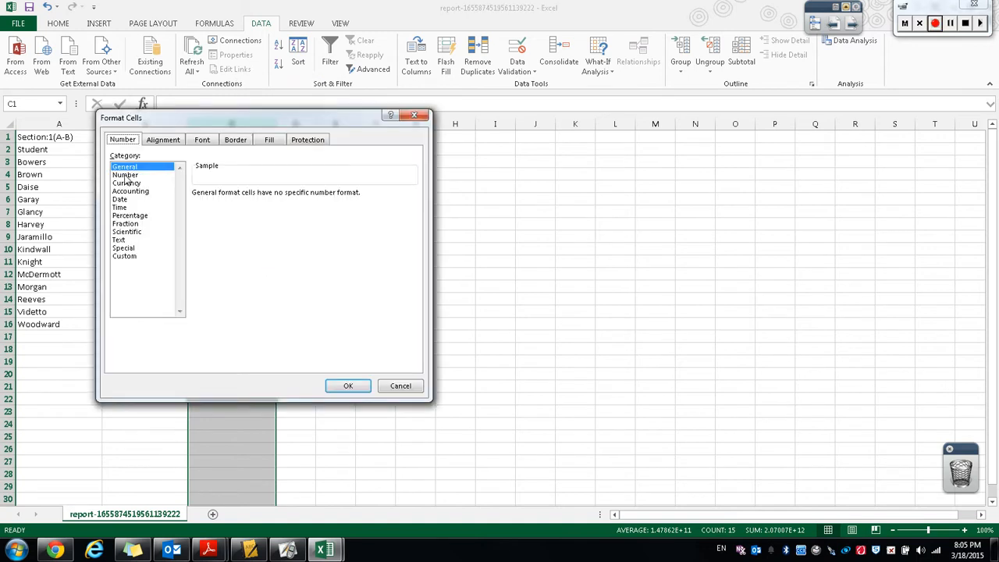
{"action": "left_click", "coordinate": [125, 176]}
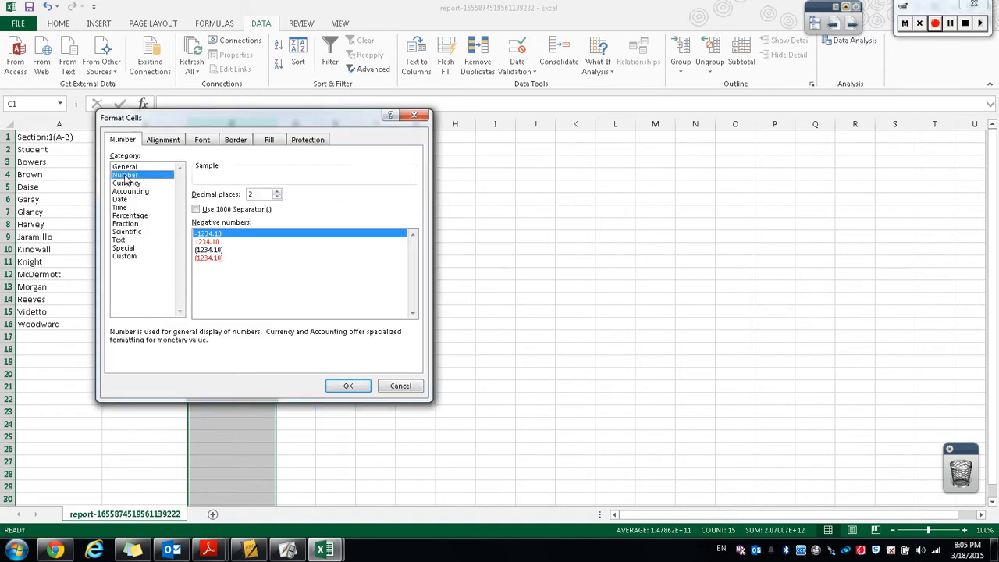
{"action": "left_click", "coordinate": [277, 196]}
{"action": "left_click", "coordinate": [277, 197]}
{"action": "left_click", "coordinate": [351, 384]}
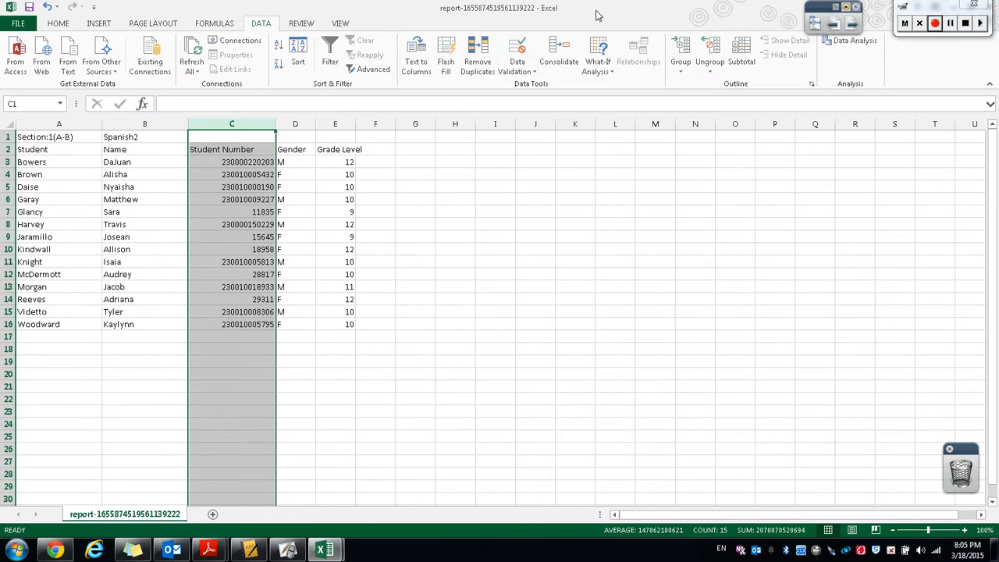
Arrange the roster report and the AAPPL test request template side by side.
{"action": "key", "text": "super+Left"}
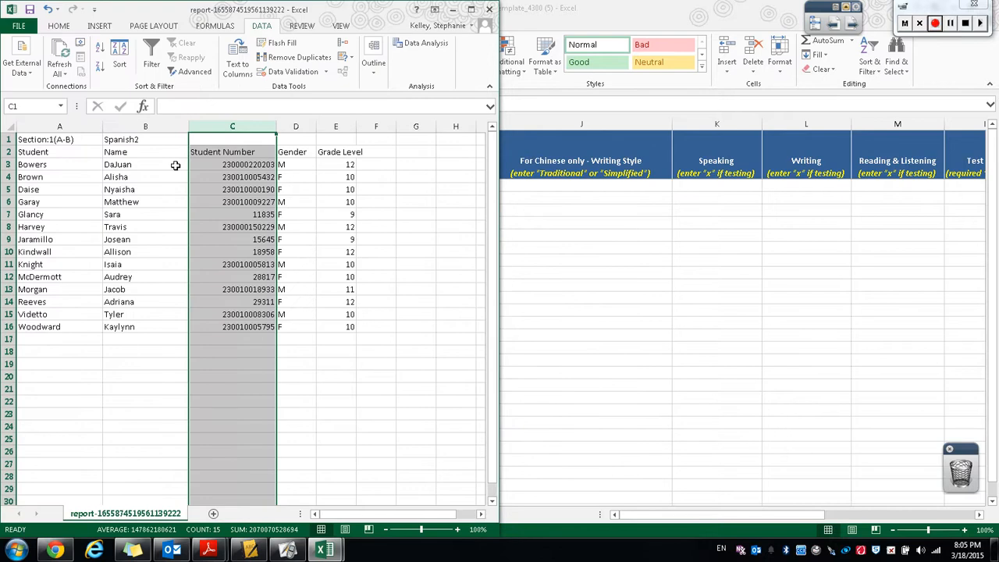
{"action": "left_click", "coordinate": [700, 18]}
{"action": "key", "text": "super+Right"}
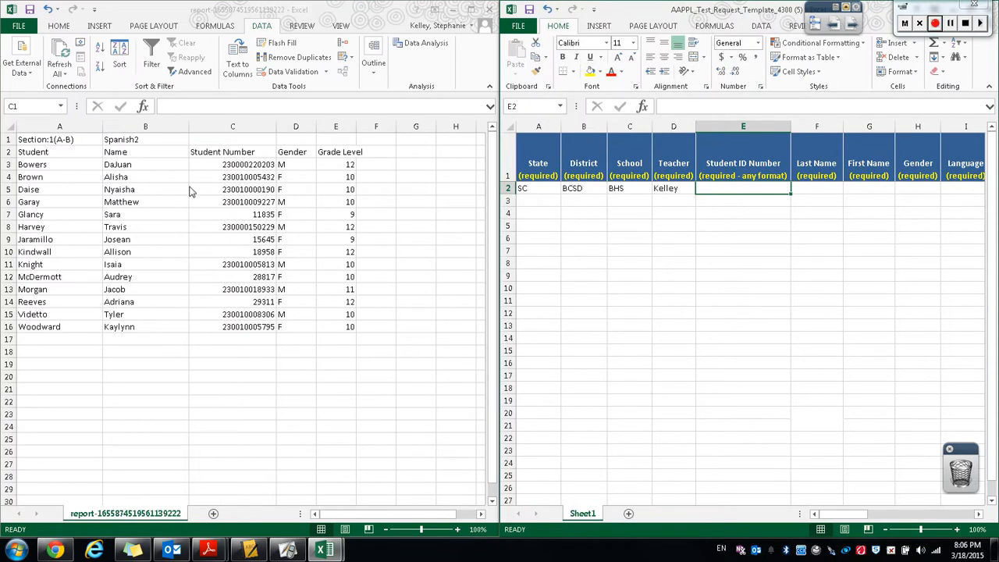
Copy the roster's student numbers into the template's Student ID Number column starting at row 2.
{"action": "left_click", "coordinate": [231, 166]}
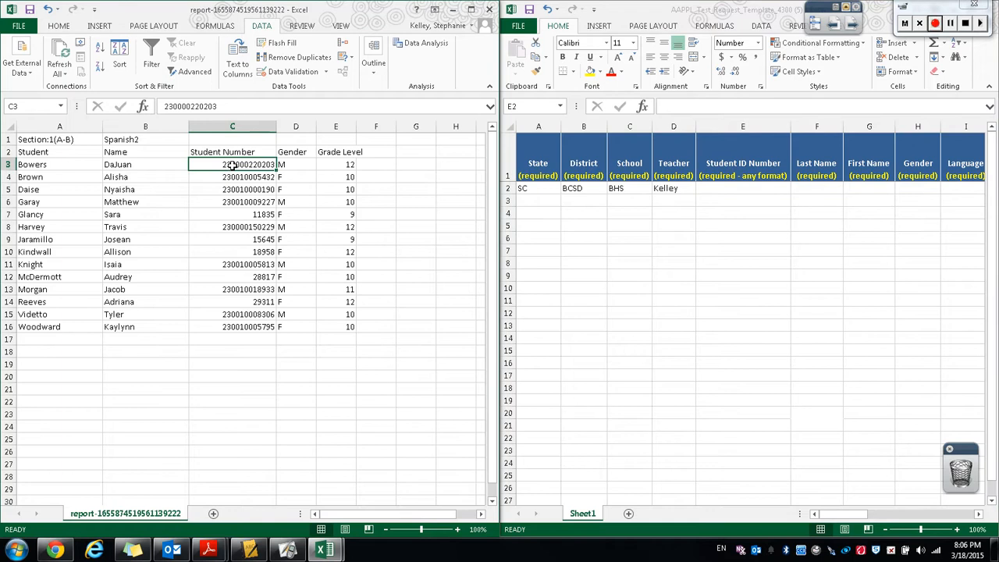
{"action": "left_click_drag", "start_coordinate": [232, 165], "coordinate": [236, 327]}
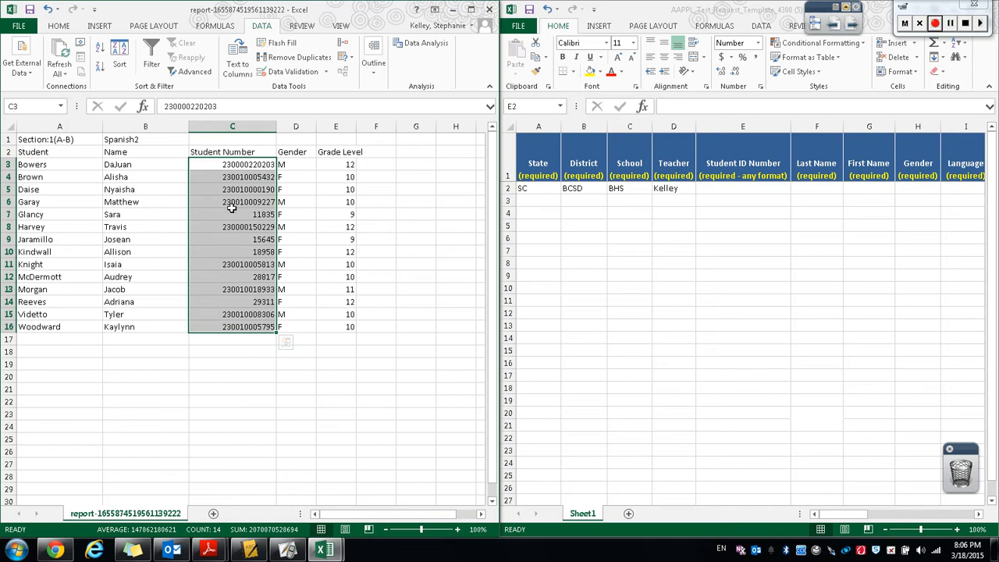
{"action": "key", "text": "ctrl+c"}
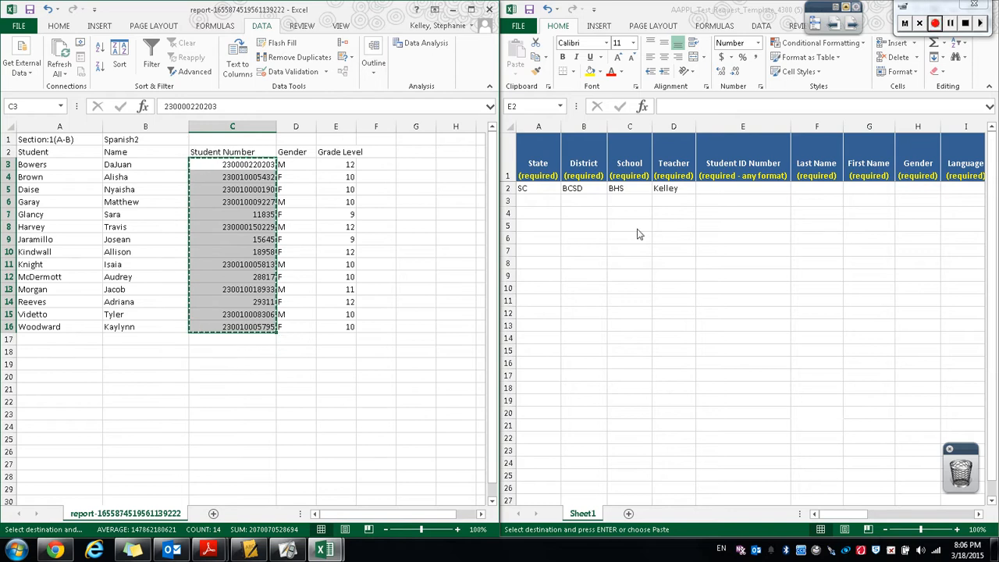
{"action": "left_click", "coordinate": [730, 188]}
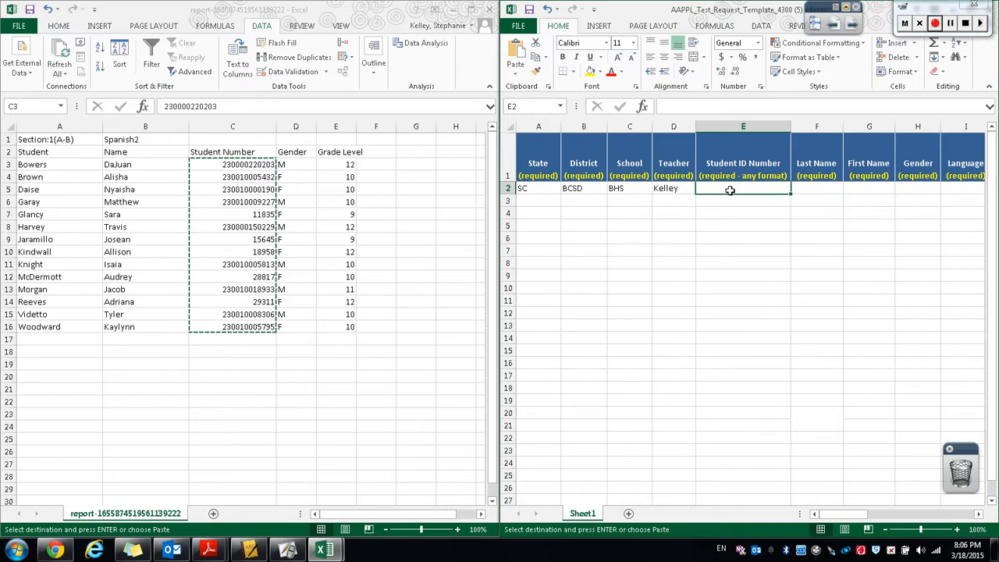
{"action": "key", "text": "ctrl+v"}
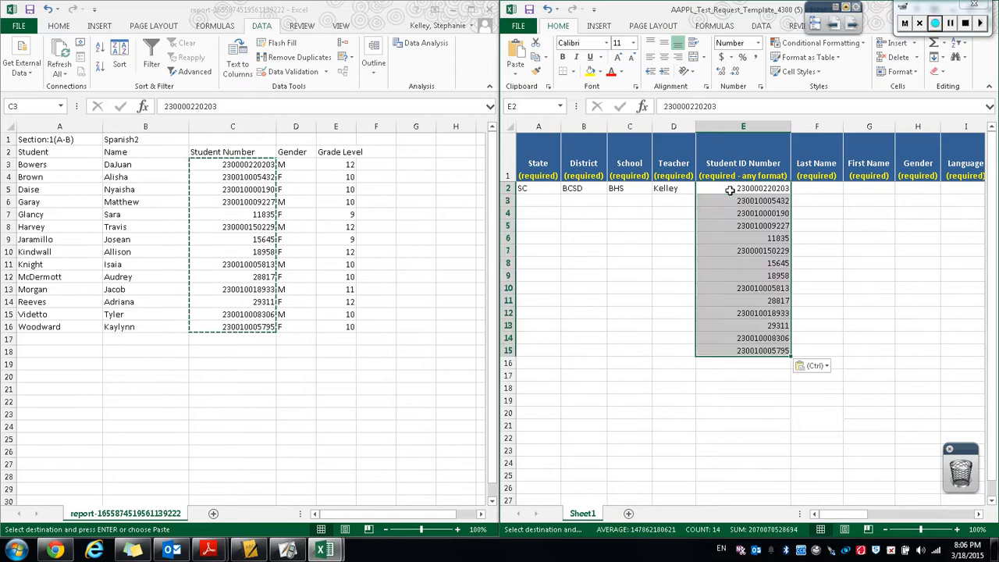
Copy the students' last names from the roster into the template's Last Name column.
{"action": "left_click", "coordinate": [804, 189]}
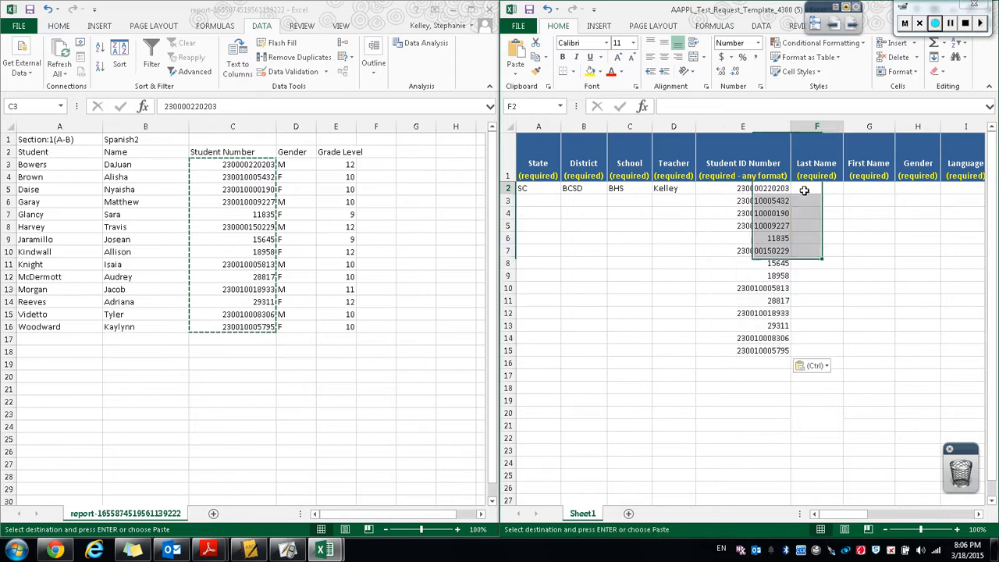
{"action": "left_click", "coordinate": [30, 165]}
{"action": "left_click", "coordinate": [47, 165]}
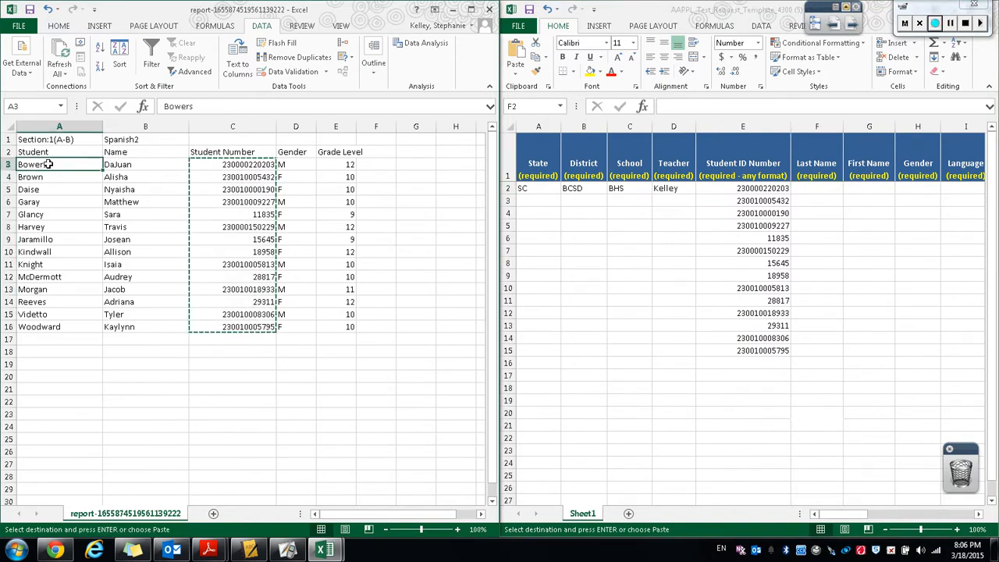
{"action": "left_click_drag", "start_coordinate": [47, 164], "coordinate": [58, 328]}
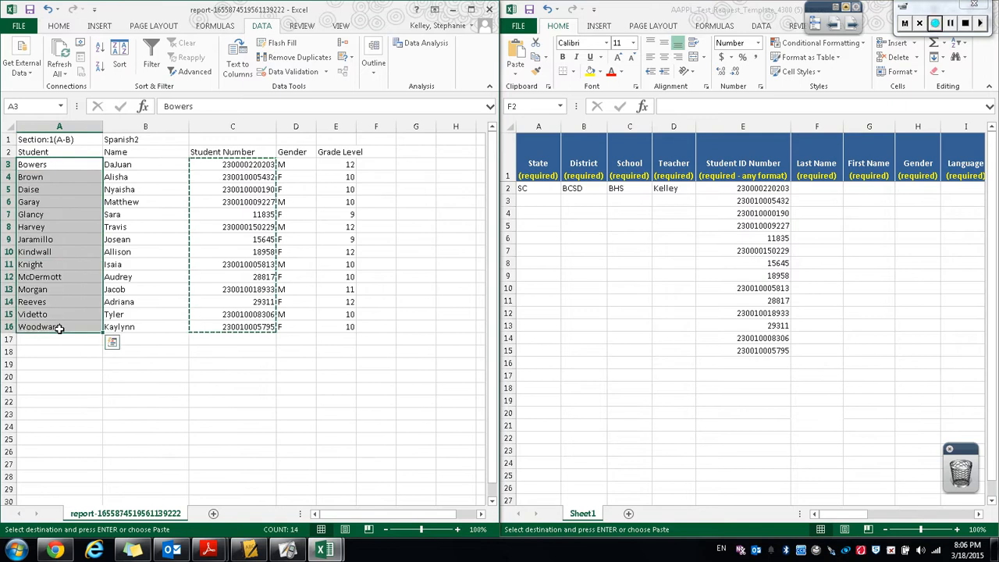
{"action": "key", "text": "ctrl+c"}
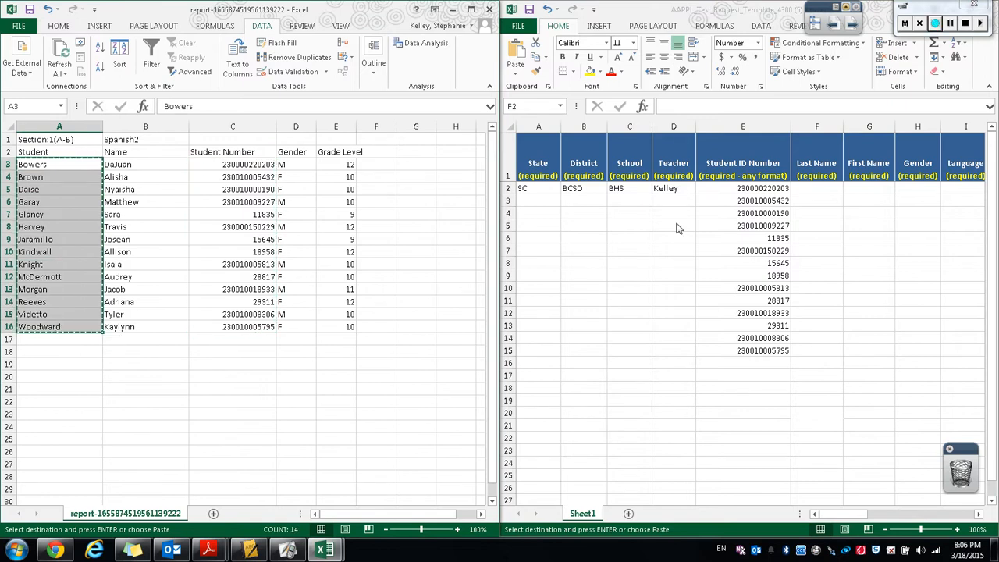
{"action": "left_click", "coordinate": [810, 189]}
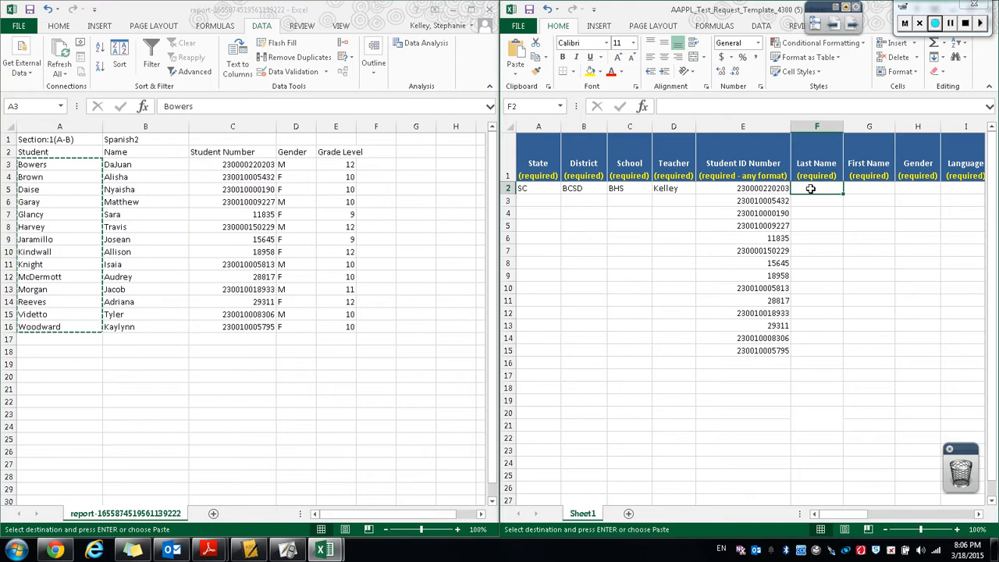
{"action": "key", "text": "ctrl+v"}
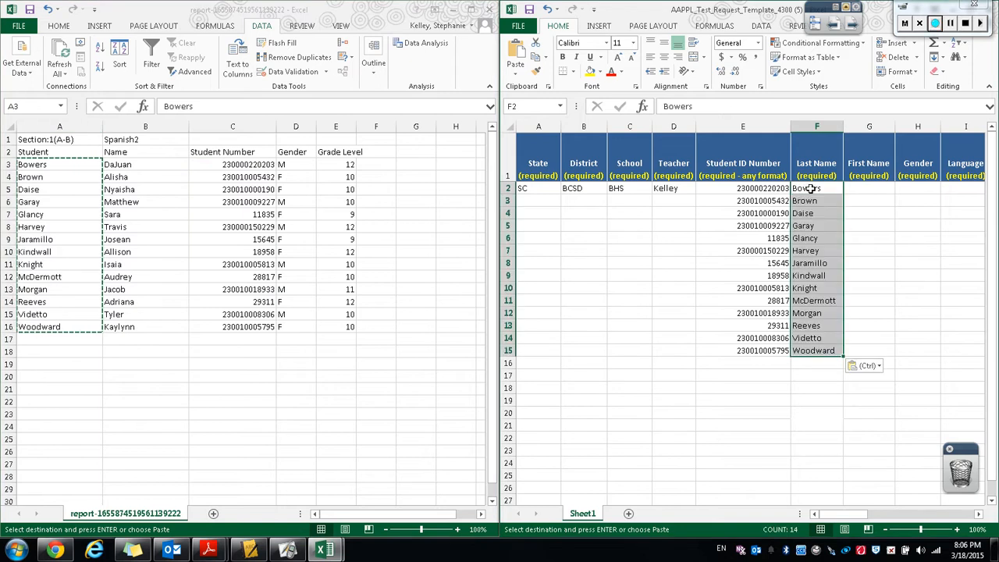
Copy the students' first names from the roster into the template's First Name column.
{"action": "left_click", "coordinate": [137, 166]}
{"action": "left_click", "coordinate": [137, 174]}
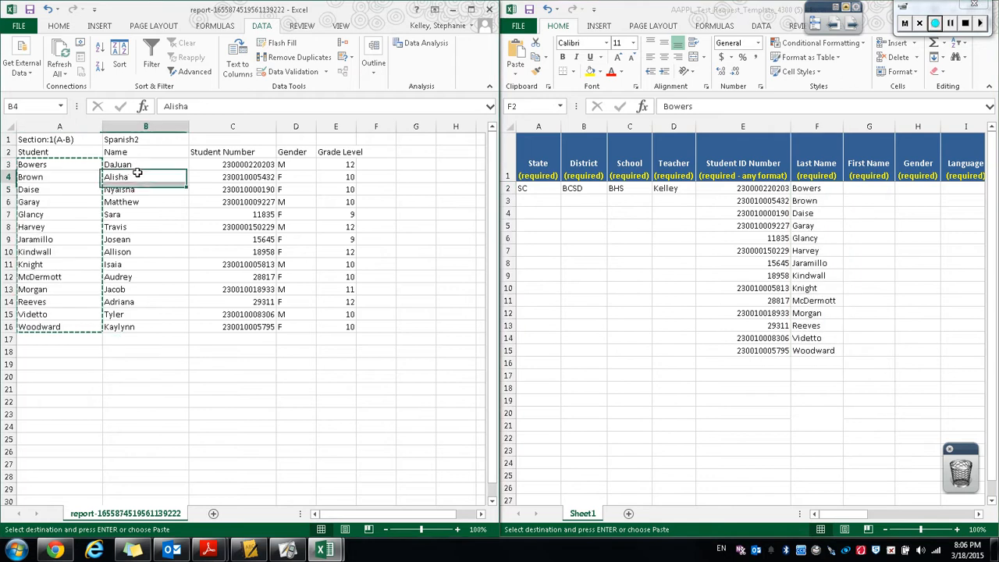
{"action": "left_click", "coordinate": [134, 164]}
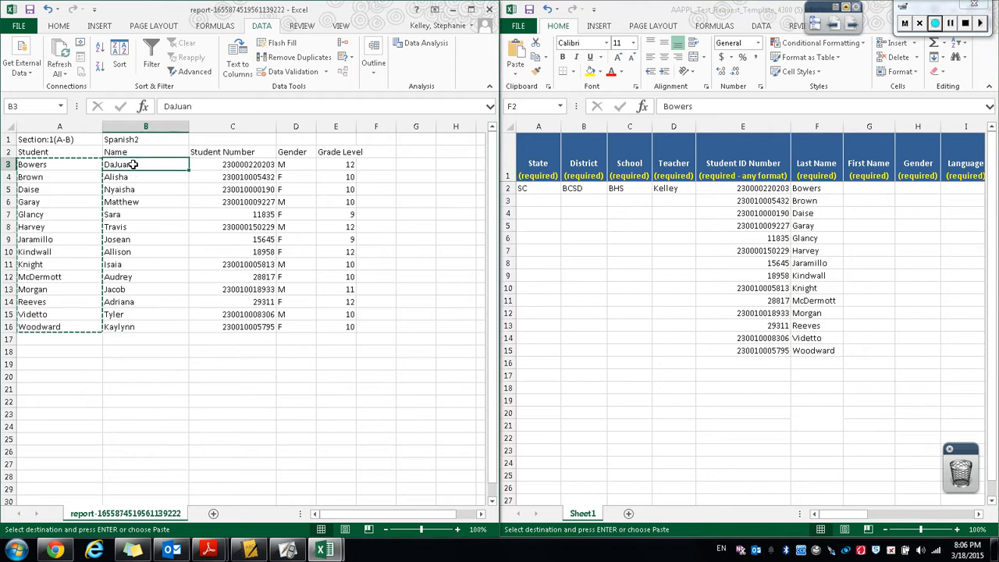
{"action": "left_click_drag", "start_coordinate": [135, 165], "coordinate": [138, 326]}
{"action": "key", "text": "Escape"}
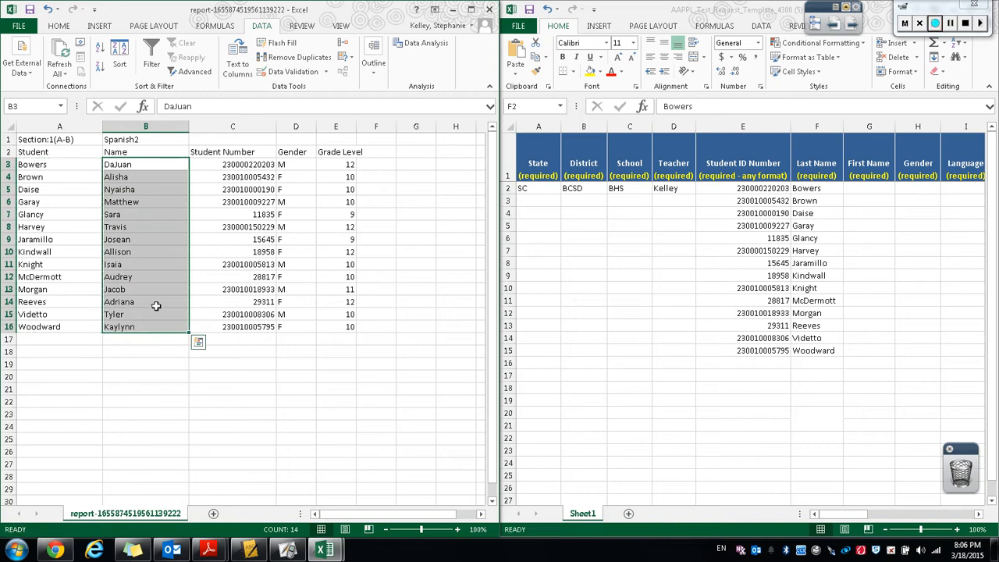
{"action": "key", "text": "ctrl+c"}
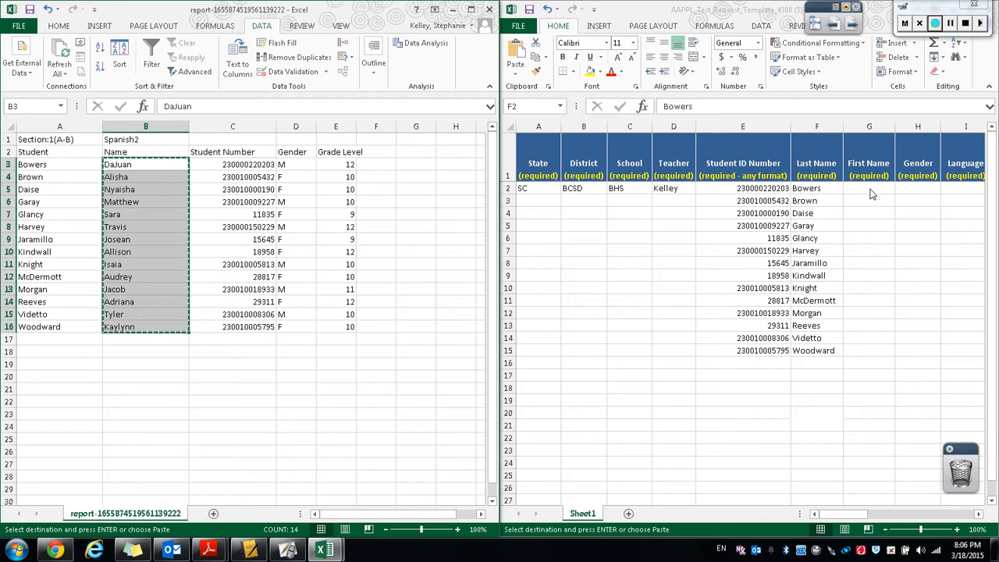
{"action": "left_click", "coordinate": [869, 190]}
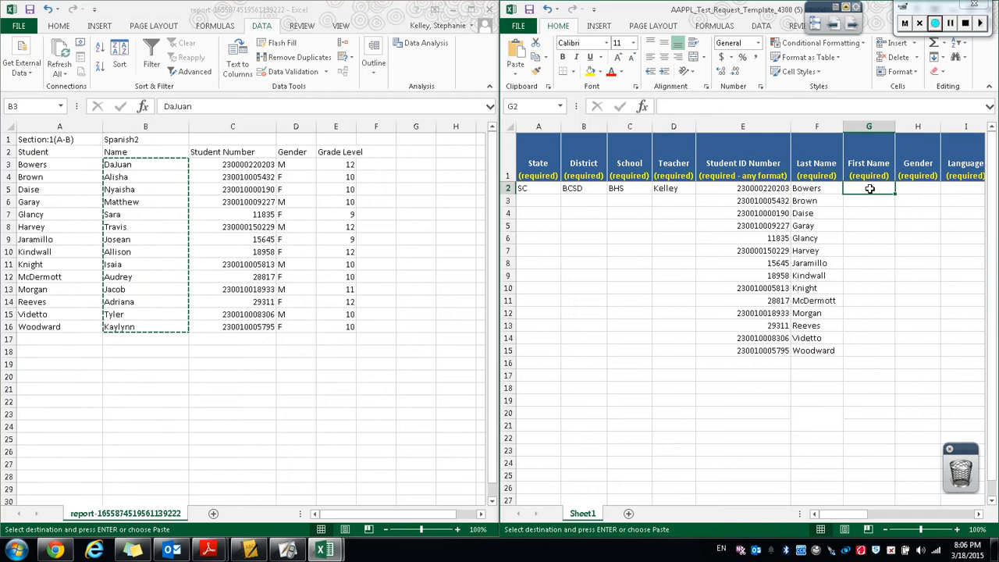
{"action": "key", "text": "ctrl+v"}
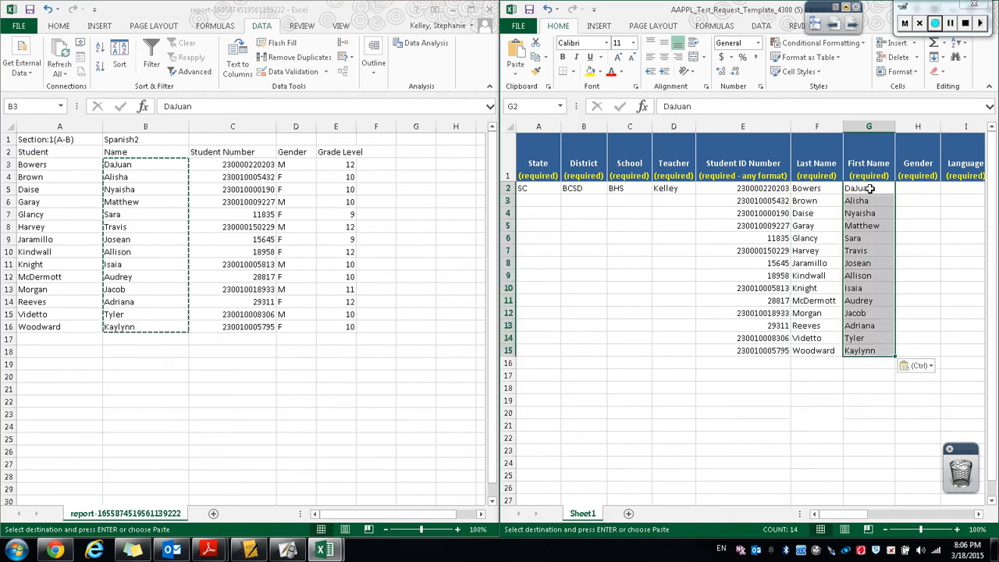
Copy the students' genders from the roster into the template's Gender column.
{"action": "left_click", "coordinate": [288, 164]}
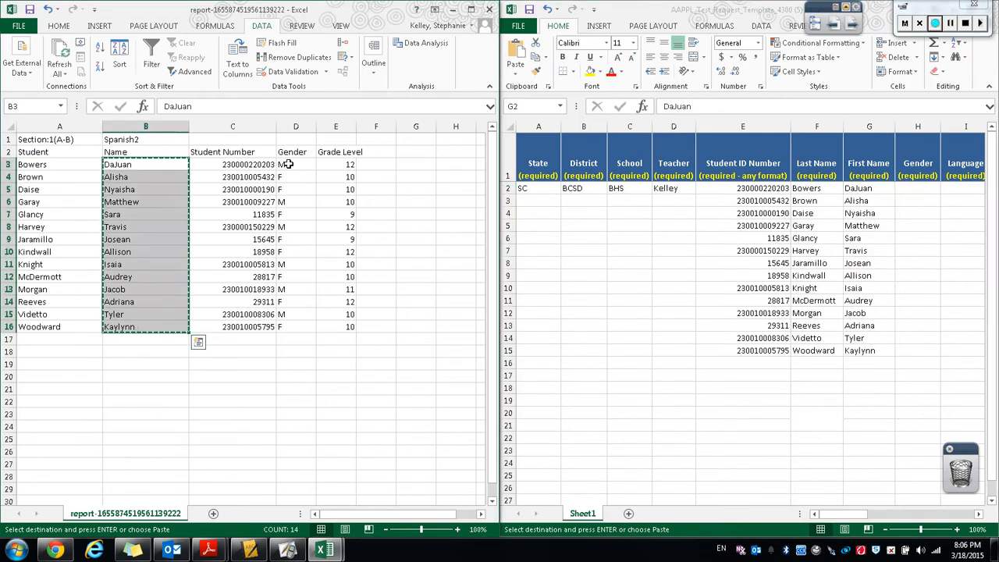
{"action": "left_click", "coordinate": [288, 164]}
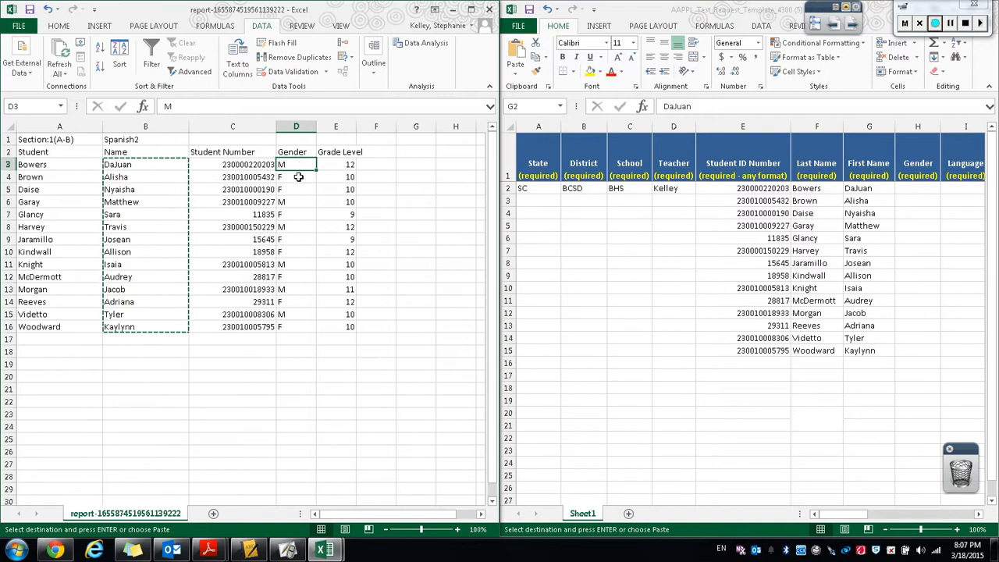
{"action": "left_click_drag", "start_coordinate": [298, 177], "coordinate": [305, 331]}
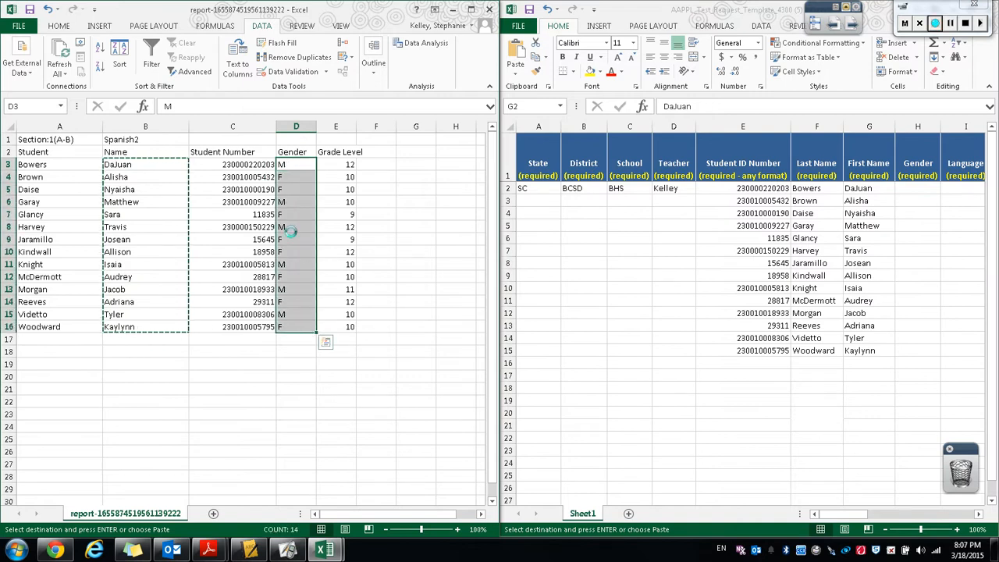
{"action": "key", "text": "ctrl+c"}
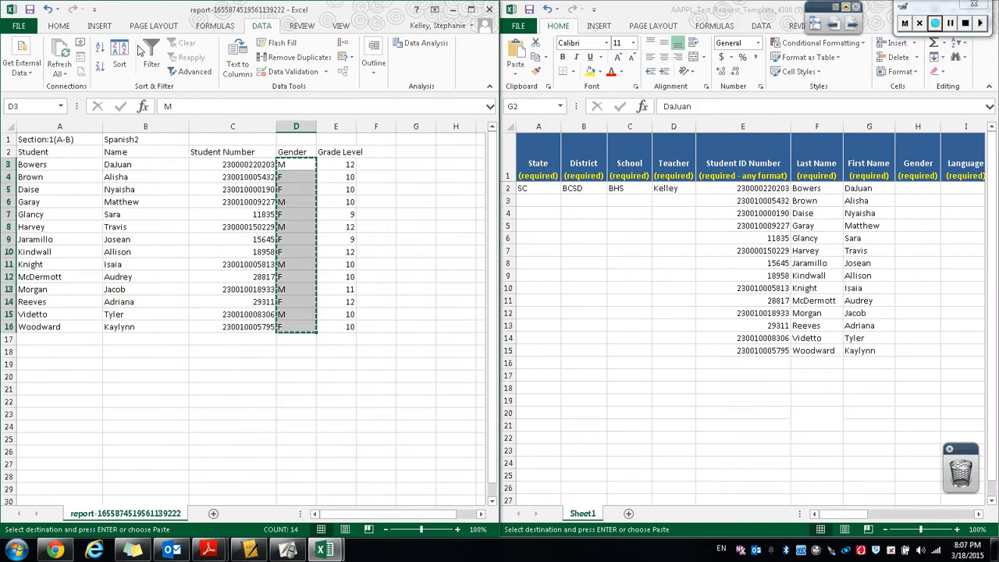
{"action": "left_click", "coordinate": [925, 189]}
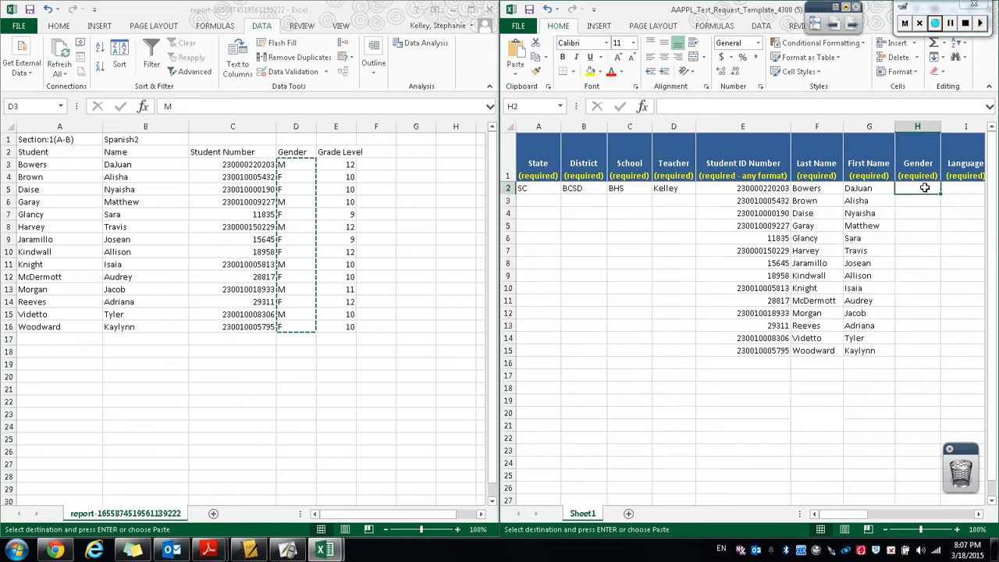
{"action": "key", "text": "ctrl+v"}
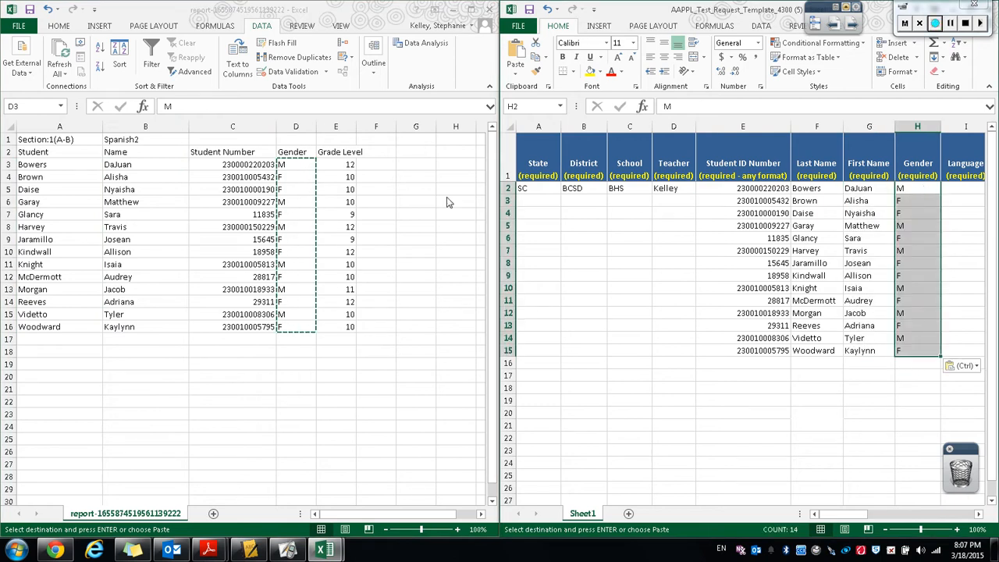
Enter Spanish as the language for the first student in the template's Language column.
{"action": "left_click_drag", "start_coordinate": [855, 515], "coordinate": [890, 520]}
{"action": "left_click", "coordinate": [780, 188]}
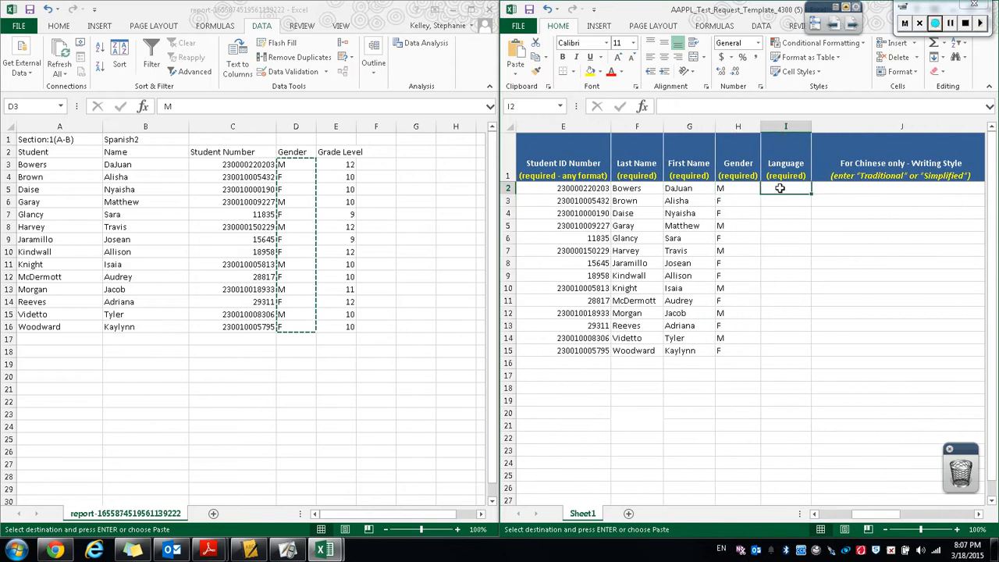
{"action": "type", "text": "Spanish"}
{"action": "key", "text": "Tab"}
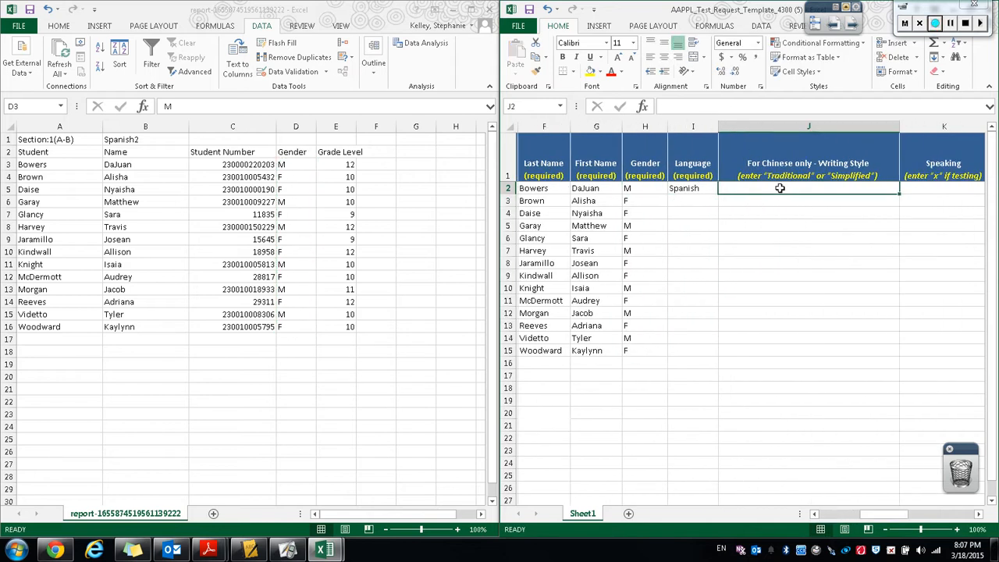
{"action": "key", "text": "Tab"}
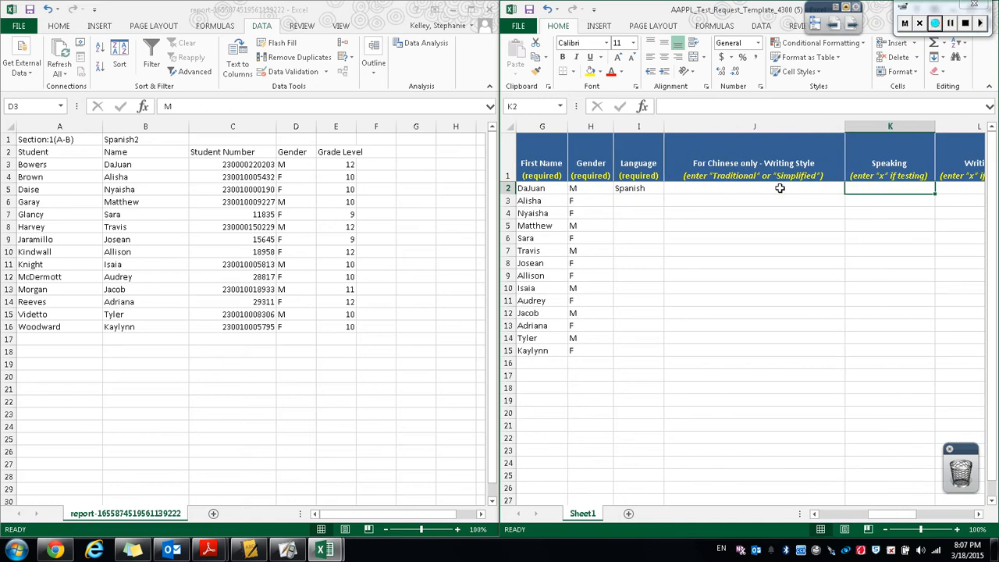
For the first student, mark Speaking with x, set Test Form to A and Course Level / Years of Study to 2.
{"action": "type", "text": "x"}
{"action": "key", "text": "Tab"}
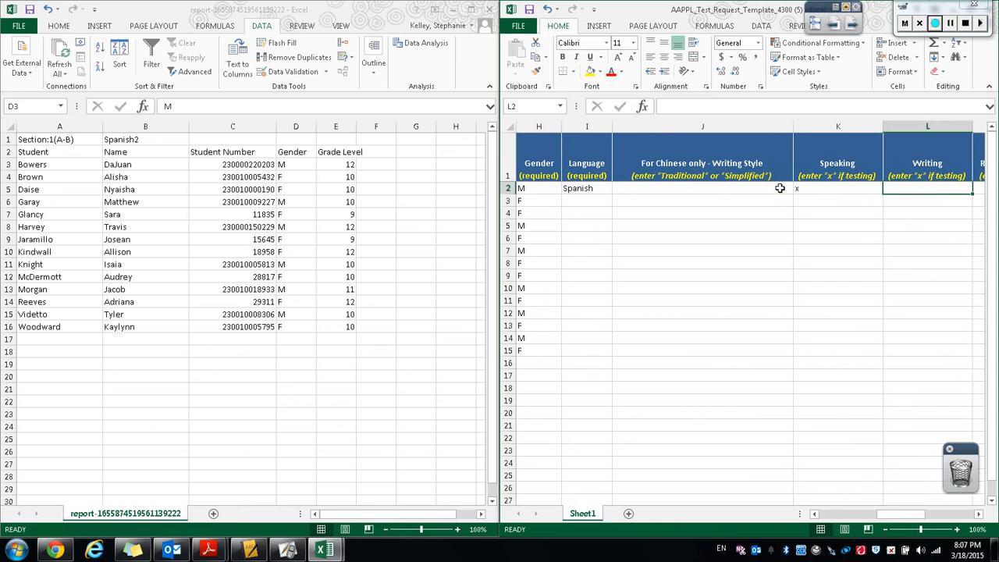
{"action": "key", "text": "Tab"}
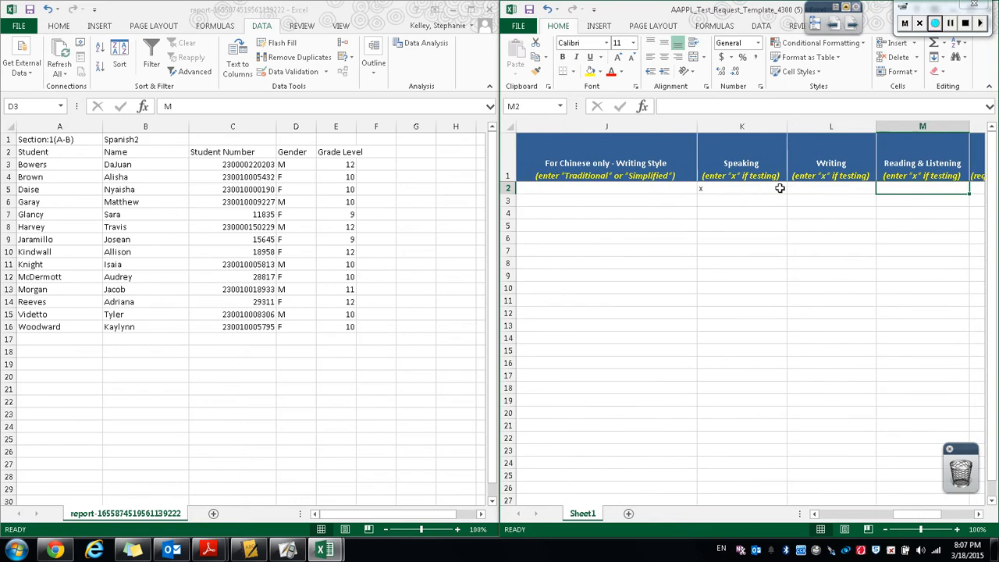
{"action": "key", "text": "Tab"}
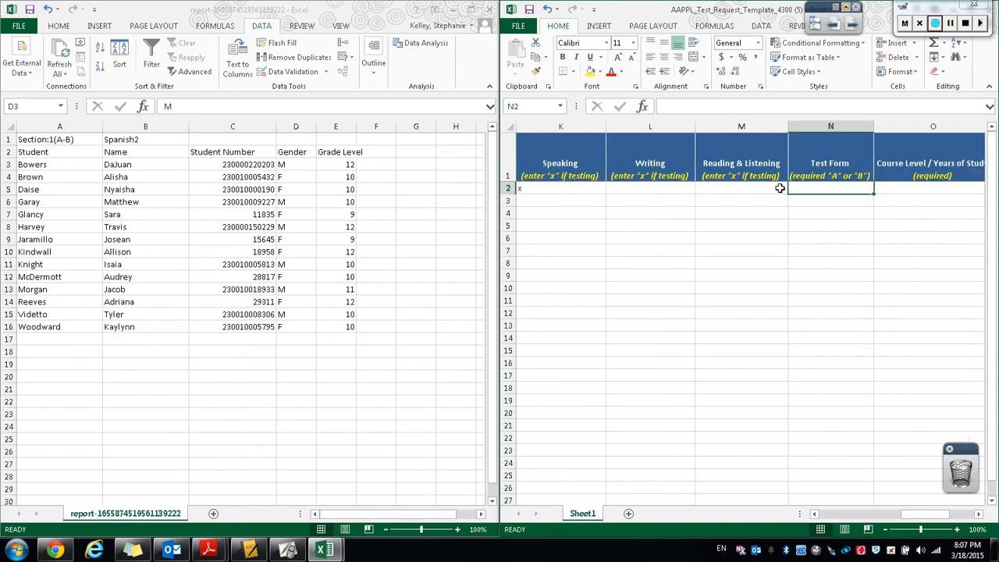
{"action": "type", "text": "A"}
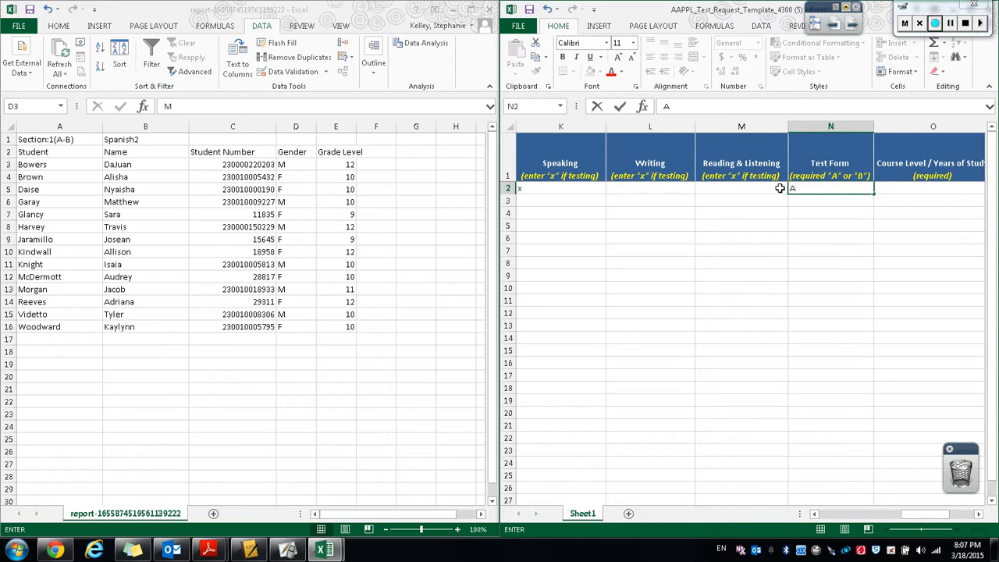
{"action": "key", "text": "Tab"}
{"action": "type", "text": "2"}
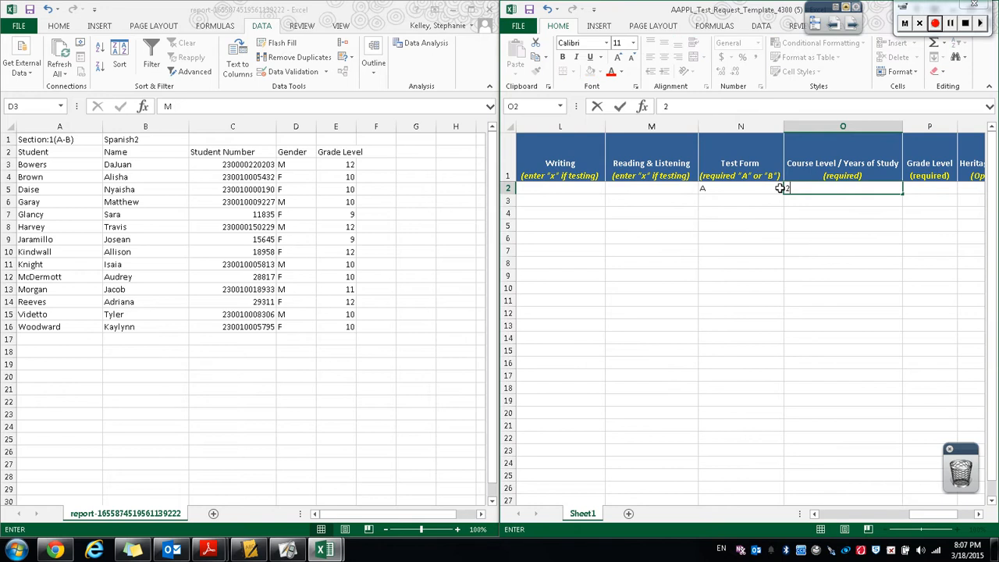
{"action": "key", "text": "Tab"}
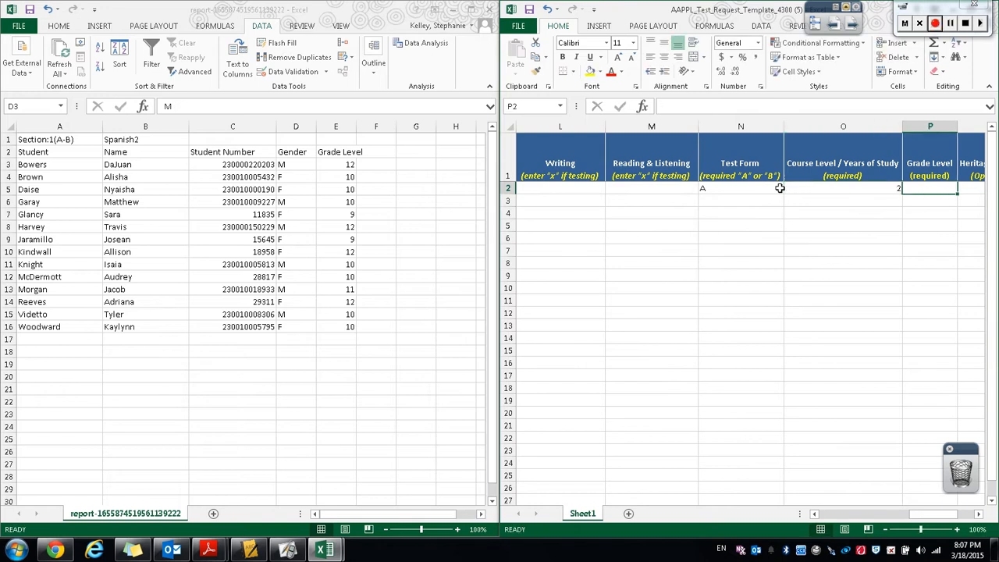
Copy the students' grade levels from the roster into the template's Grade Level column.
{"action": "left_click", "coordinate": [342, 164]}
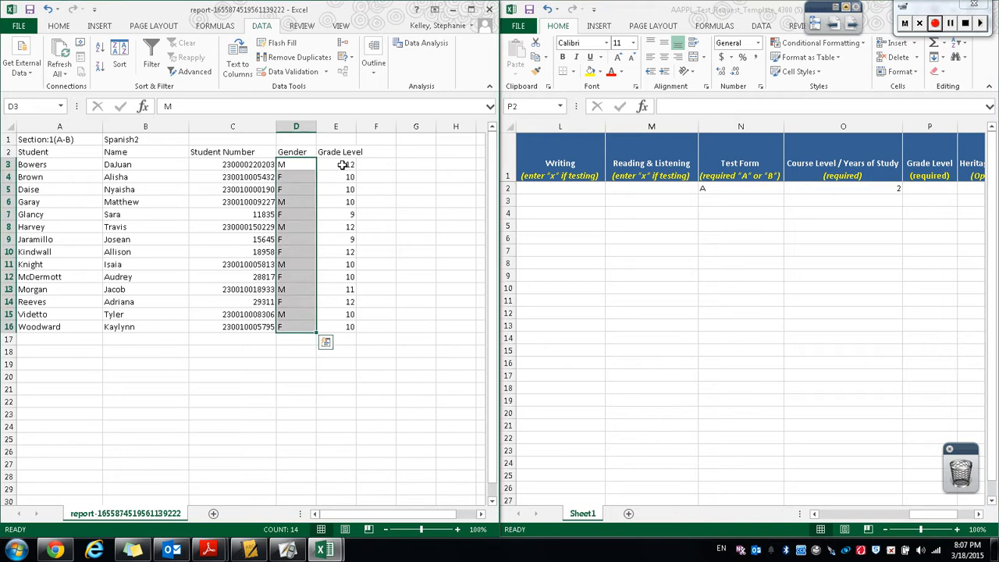
{"action": "left_click", "coordinate": [342, 165]}
{"action": "left_click_drag", "start_coordinate": [342, 165], "coordinate": [334, 327]}
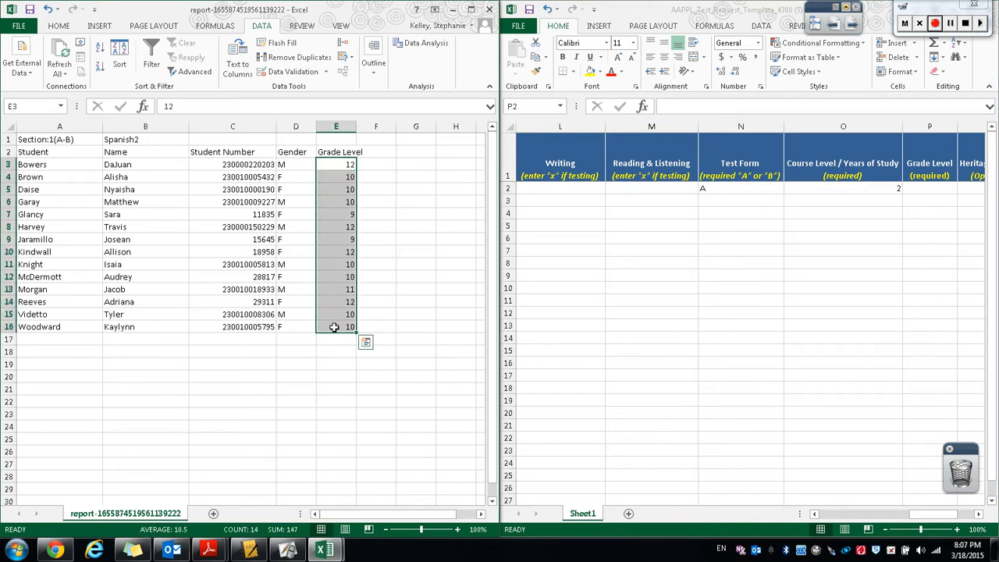
{"action": "key", "text": "ctrl+c"}
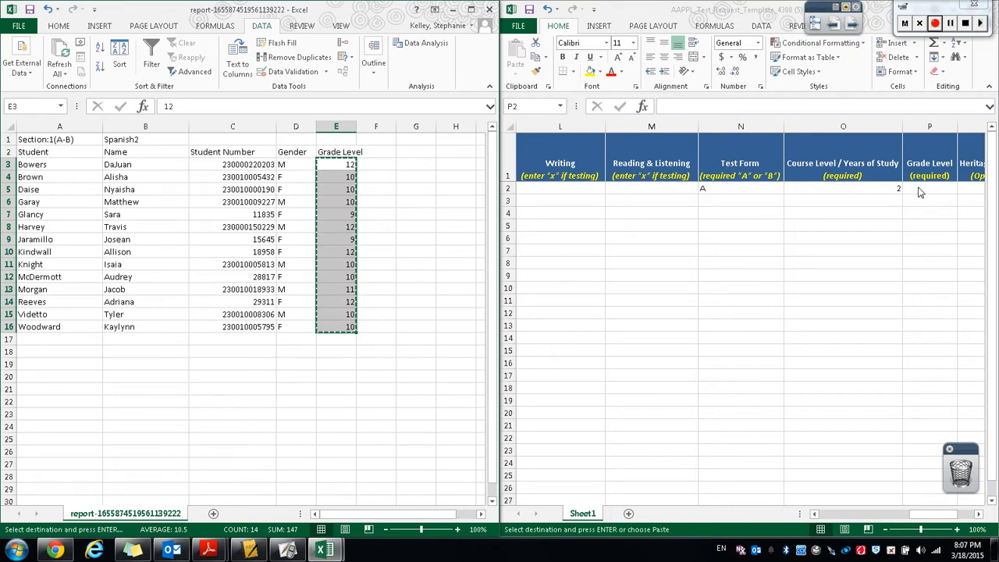
{"action": "left_click", "coordinate": [930, 188]}
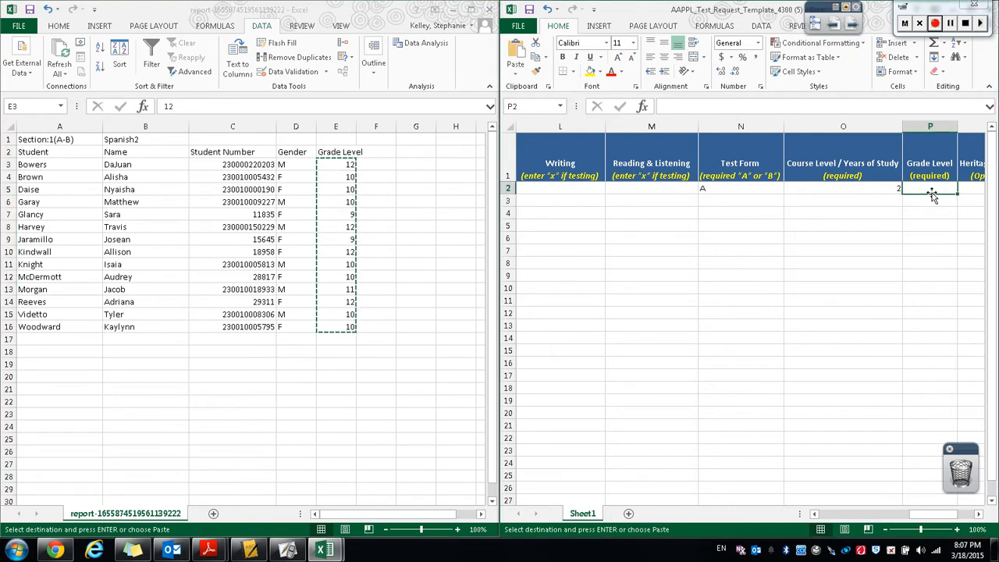
{"action": "key", "text": "ctrl+v"}
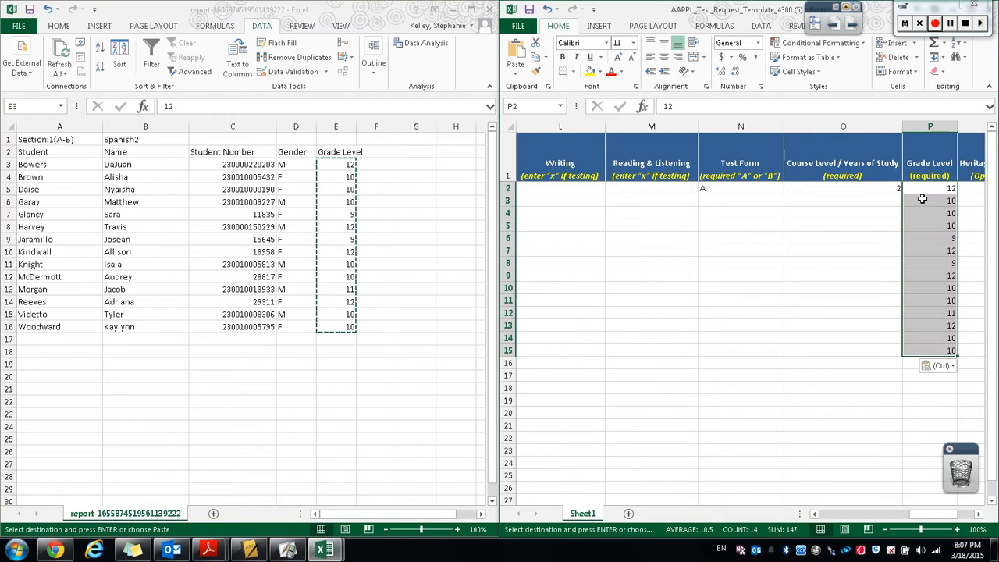
Maximize the template and fill the first student's State, District, School and Teacher values down to row 15.
{"action": "left_click_drag", "start_coordinate": [921, 514], "coordinate": [851, 515]}
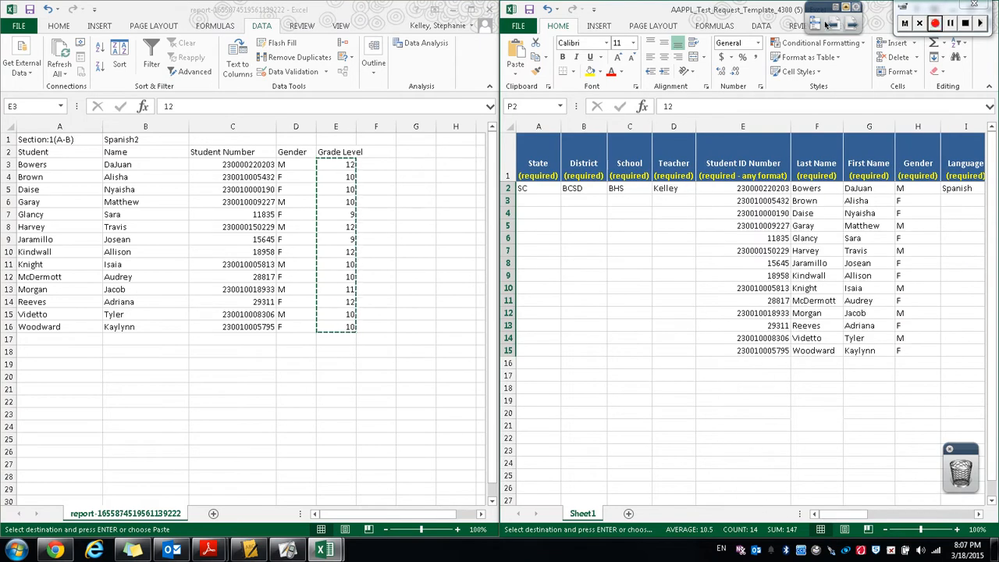
{"action": "left_click_drag", "start_coordinate": [759, 7], "coordinate": [550, 6]}
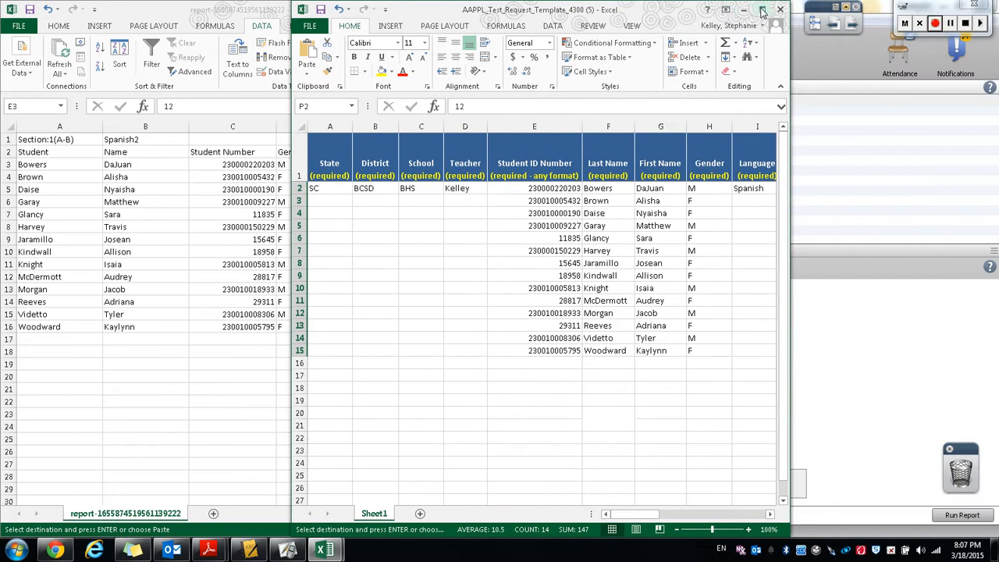
{"action": "left_click", "coordinate": [763, 11]}
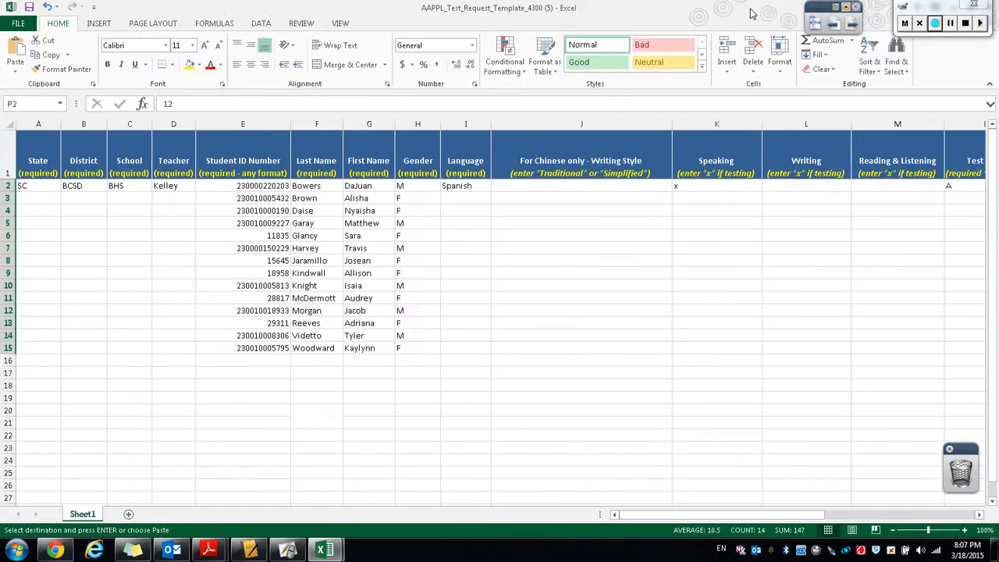
{"action": "left_click", "coordinate": [23, 188]}
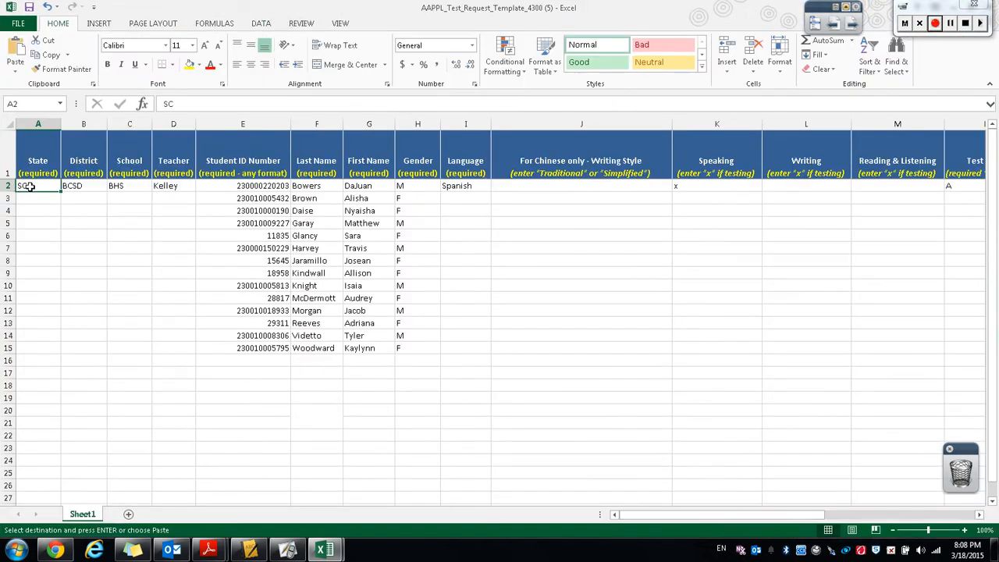
{"action": "left_click_drag", "start_coordinate": [28, 187], "coordinate": [174, 189]}
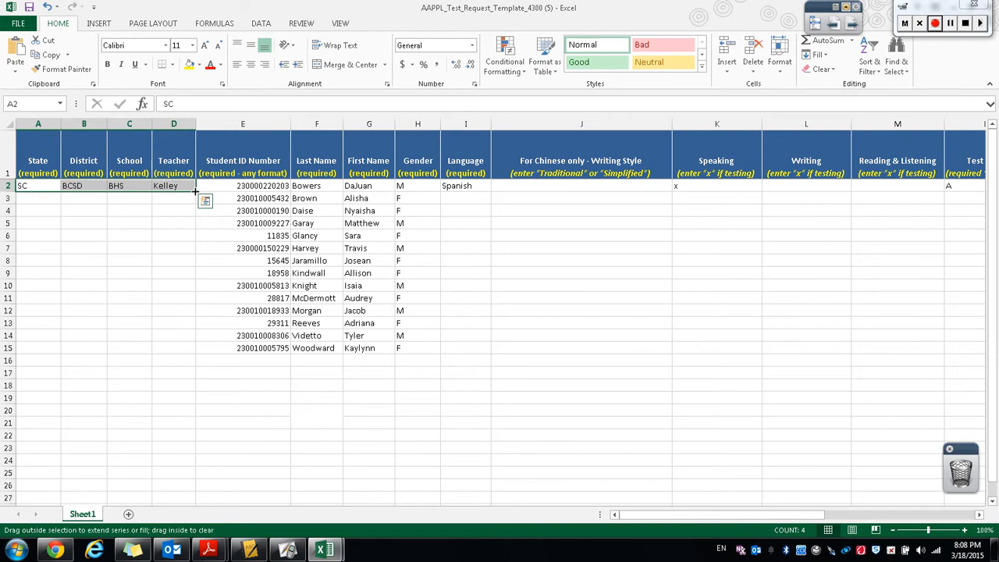
{"action": "left_click_drag", "start_coordinate": [196, 191], "coordinate": [198, 356]}
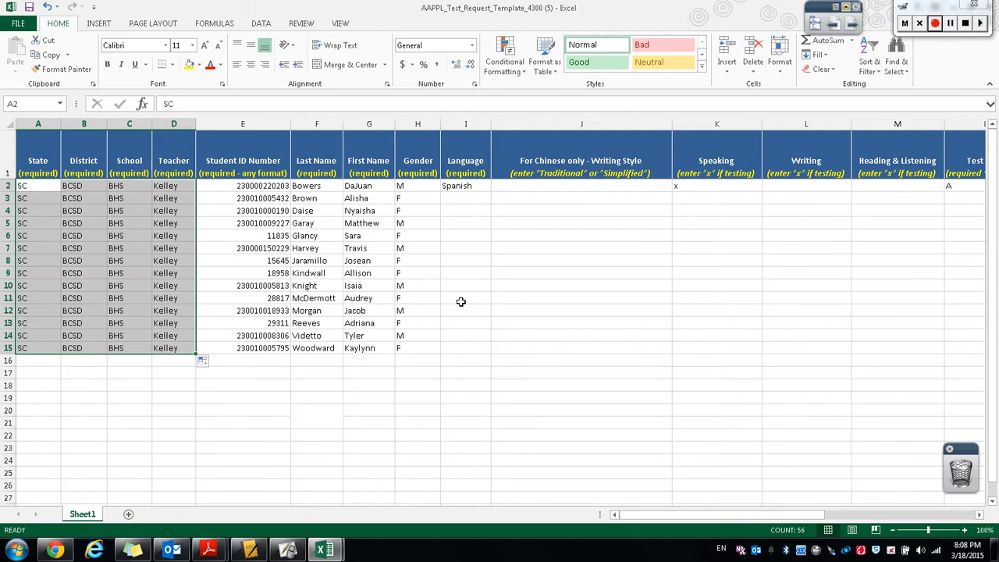
Fill the first student's Language through Course Level values down to row 15.
{"action": "left_click", "coordinate": [475, 188]}
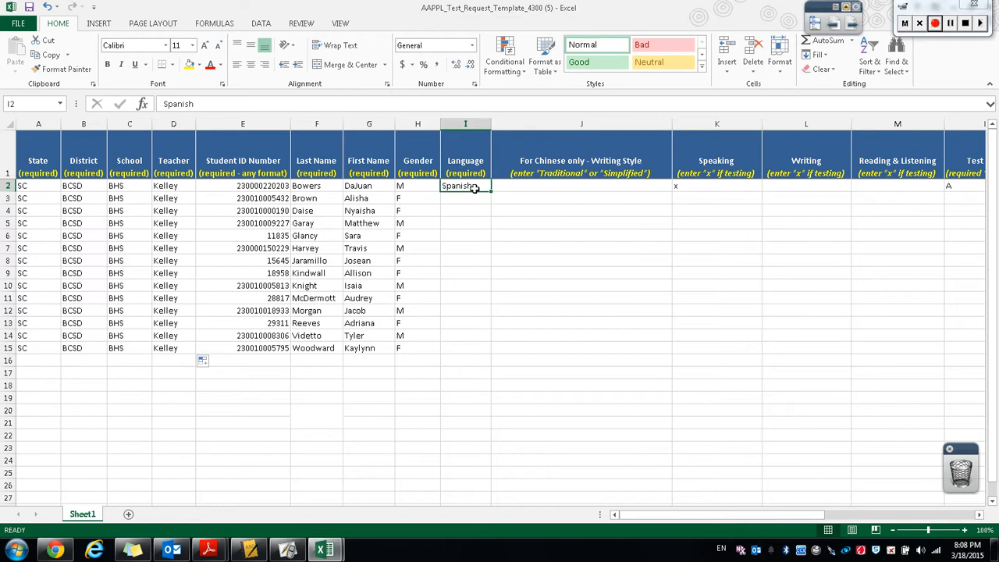
{"action": "left_click_drag", "start_coordinate": [475, 188], "coordinate": [800, 183]}
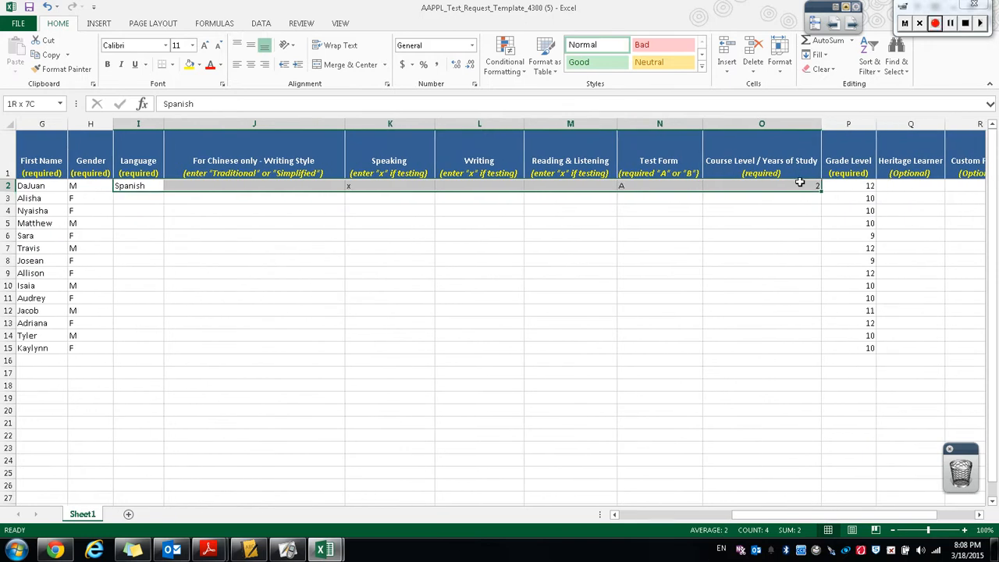
{"action": "left_click_drag", "start_coordinate": [800, 183], "coordinate": [820, 352]}
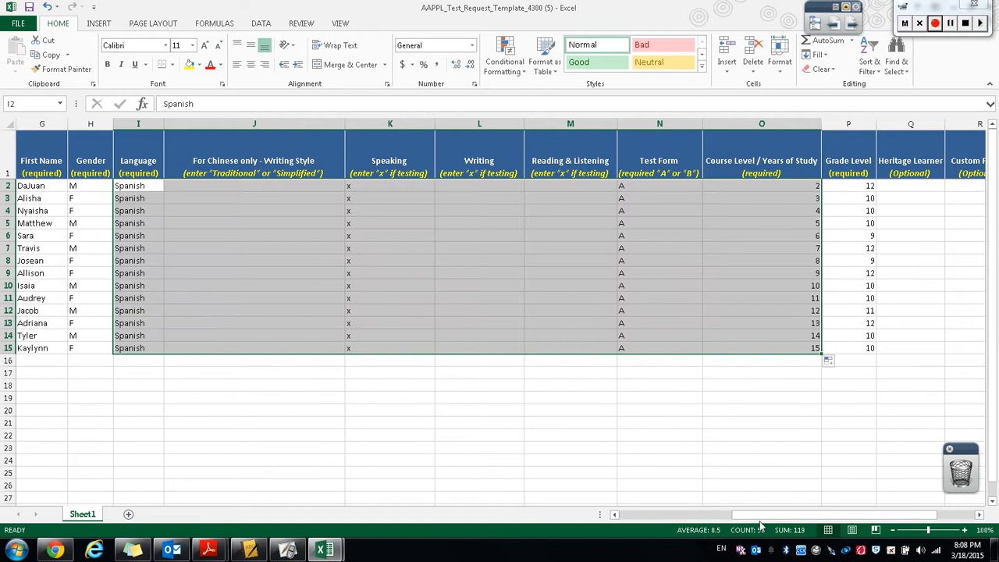
Review the filled student rows across all columns of the template.
{"action": "left_click_drag", "start_coordinate": [855, 517], "coordinate": [890, 517]}
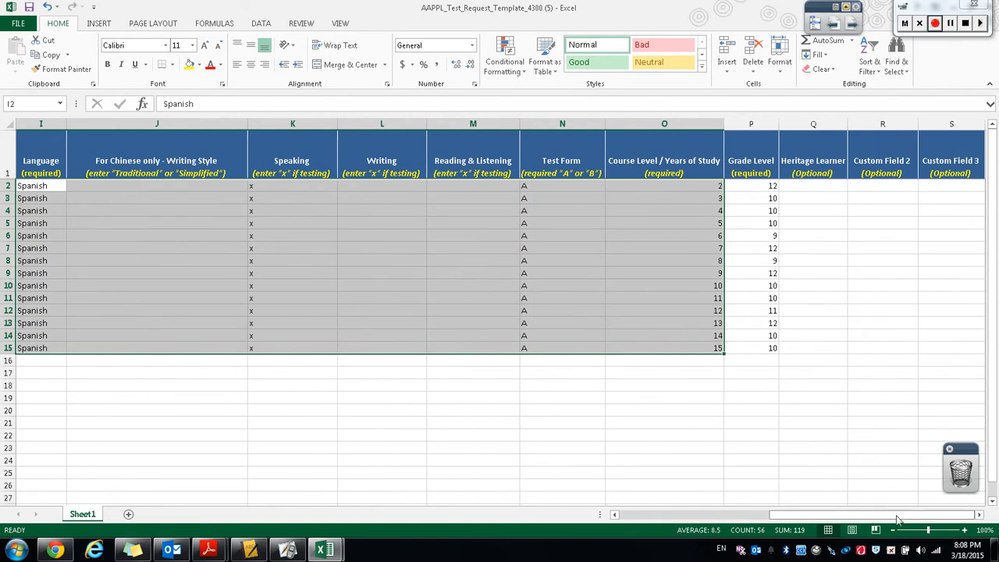
{"action": "left_click_drag", "start_coordinate": [898, 515], "coordinate": [831, 512]}
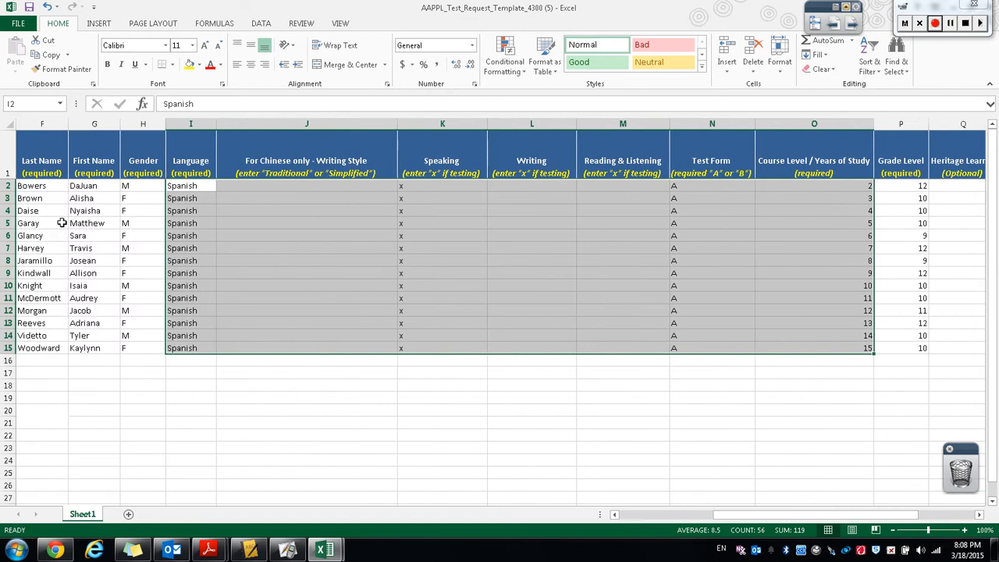
{"action": "left_click", "coordinate": [94, 186]}
{"action": "left_click", "coordinate": [83, 199]}
{"action": "left_click", "coordinate": [83, 223]}
{"action": "left_click", "coordinate": [94, 261]}
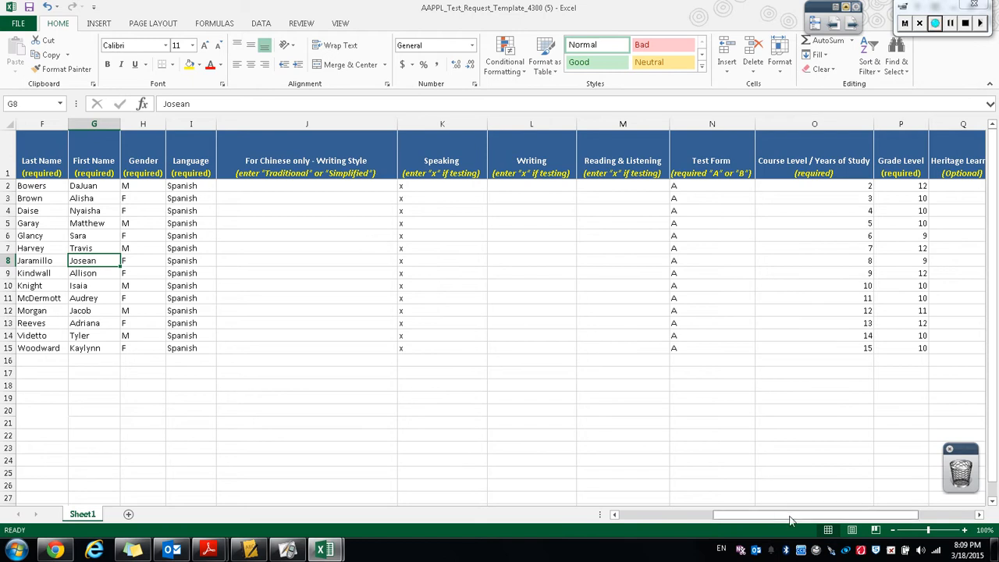
{"action": "left_click_drag", "start_coordinate": [791, 520], "coordinate": [887, 508]}
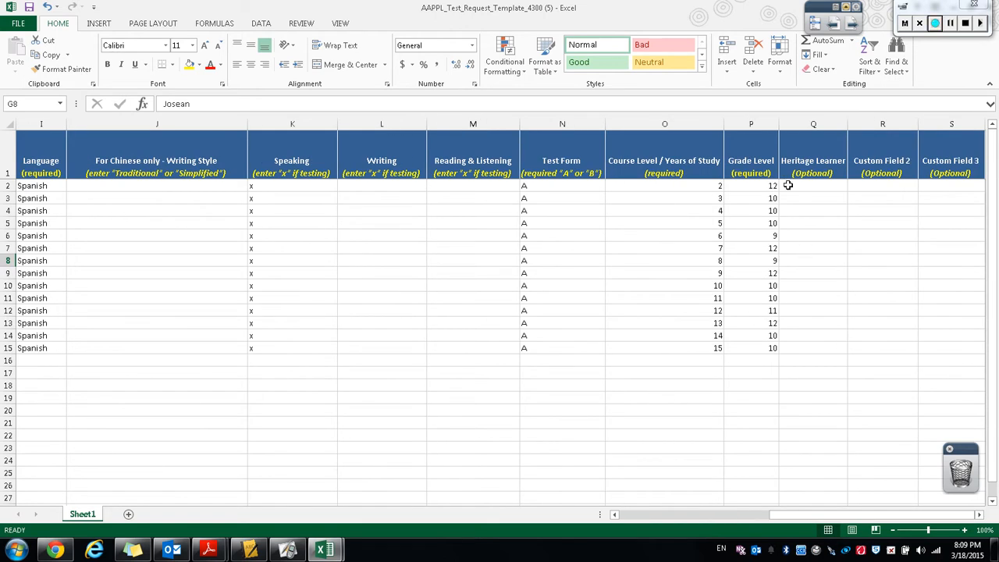
{"action": "left_click_drag", "start_coordinate": [809, 519], "coordinate": [617, 513]}
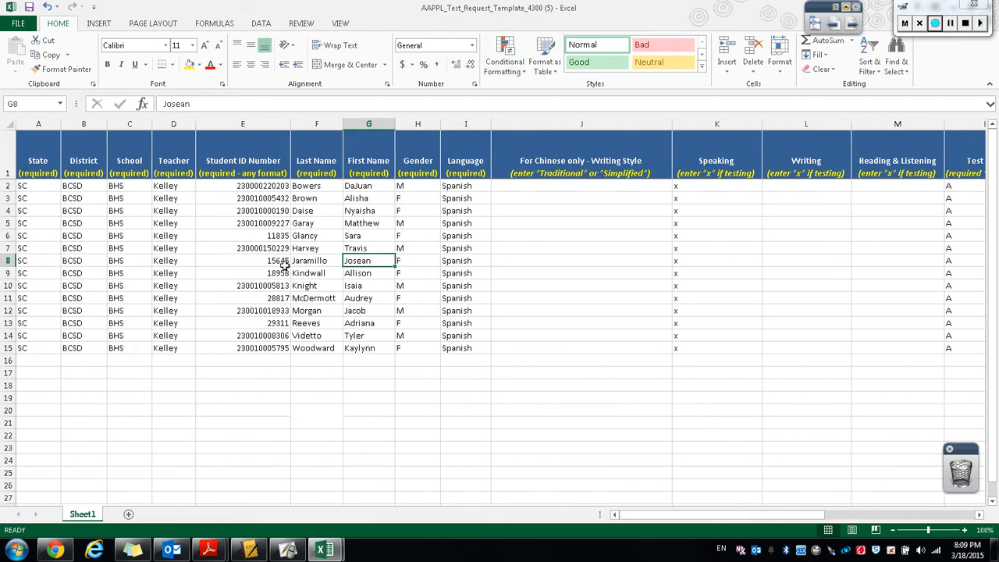
Restore the template window and close the exported roster workbook without saving.
{"action": "left_click_drag", "start_coordinate": [436, 9], "coordinate": [998, 36]}
{"action": "left_click", "coordinate": [487, 11]}
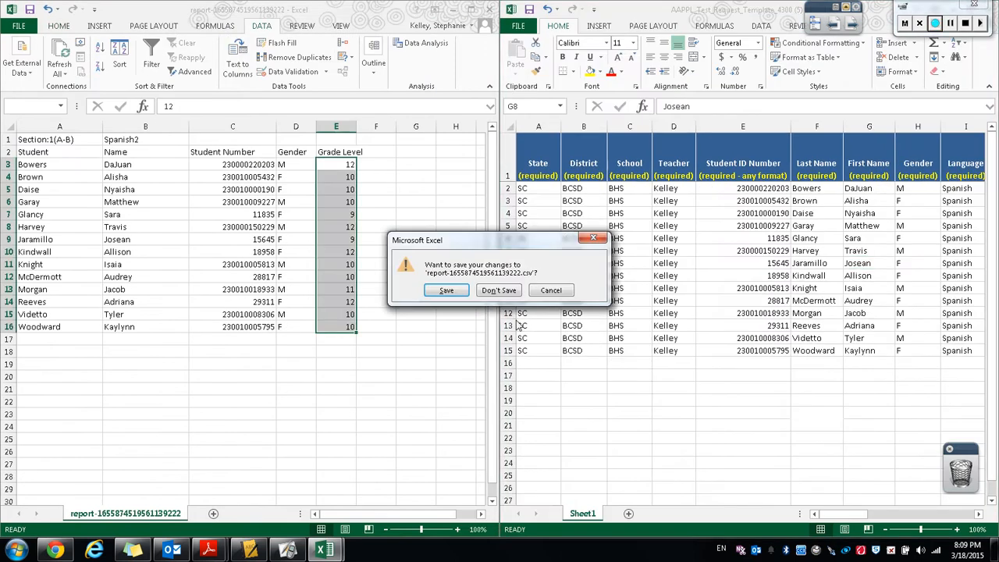
{"action": "left_click", "coordinate": [500, 290]}
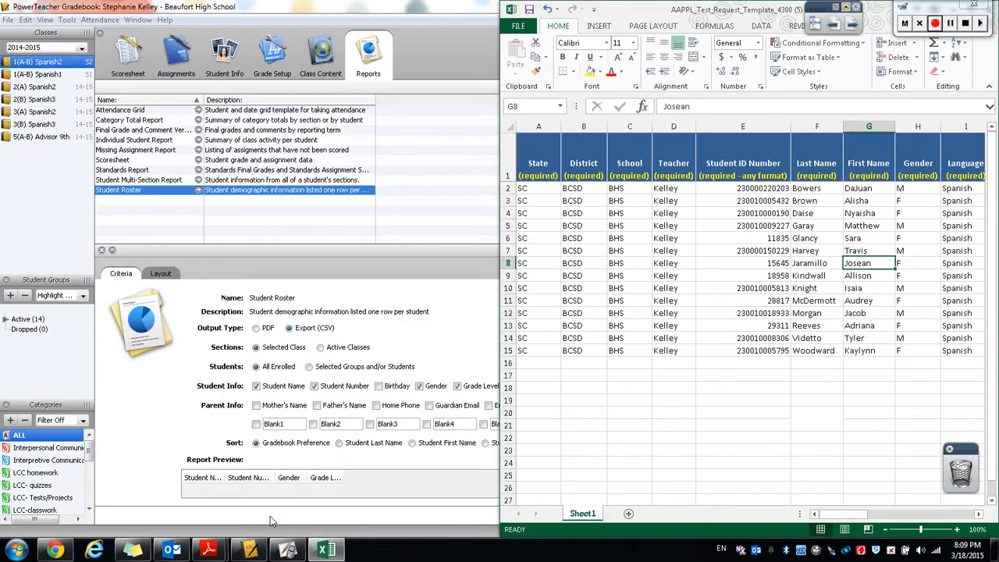
Select class 2(A) Spanish2 and run the Student Roster report, choosing to open it.
{"action": "left_click", "coordinate": [40, 87]}
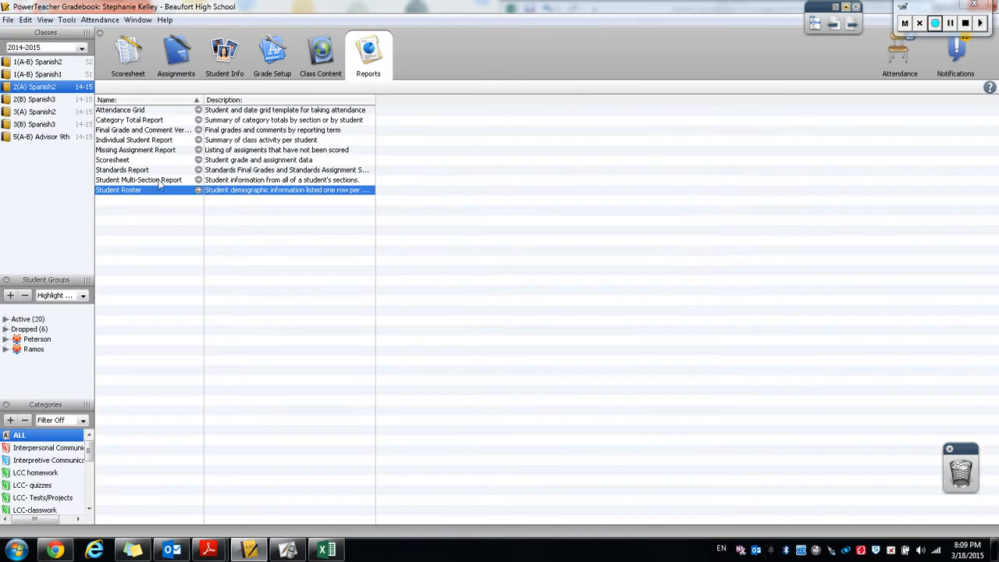
{"action": "left_click", "coordinate": [199, 191]}
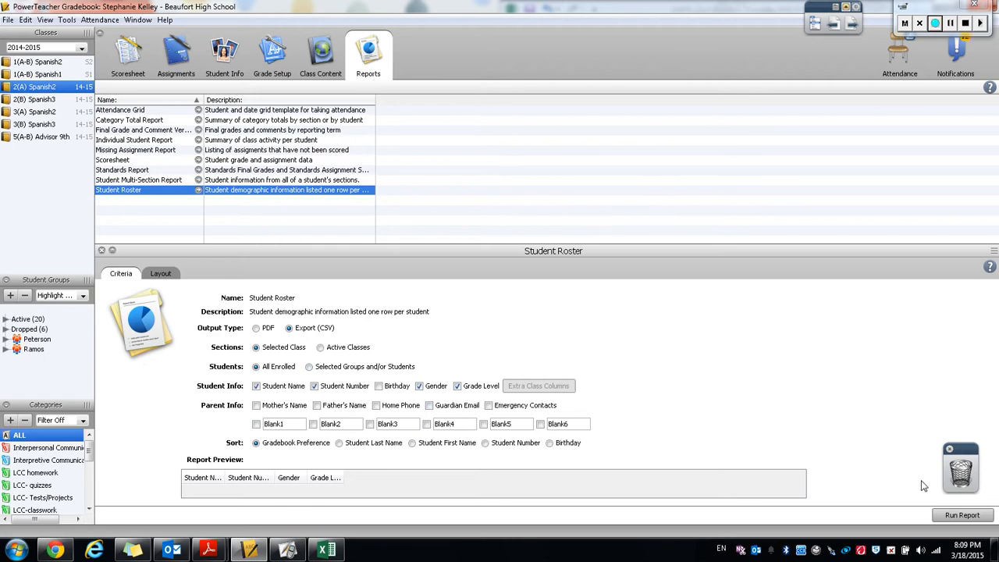
{"action": "left_click", "coordinate": [962, 515]}
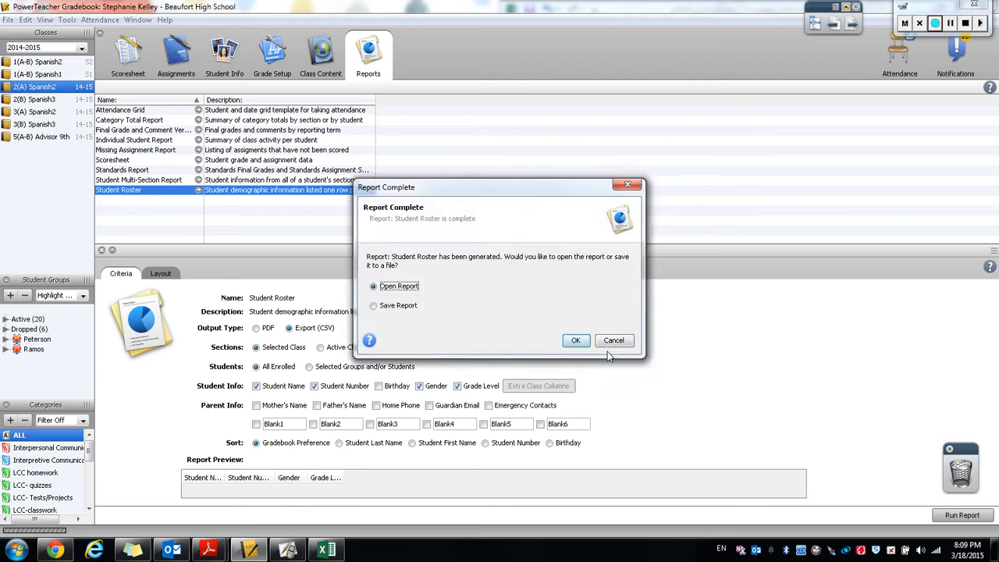
{"action": "left_click", "coordinate": [575, 341]}
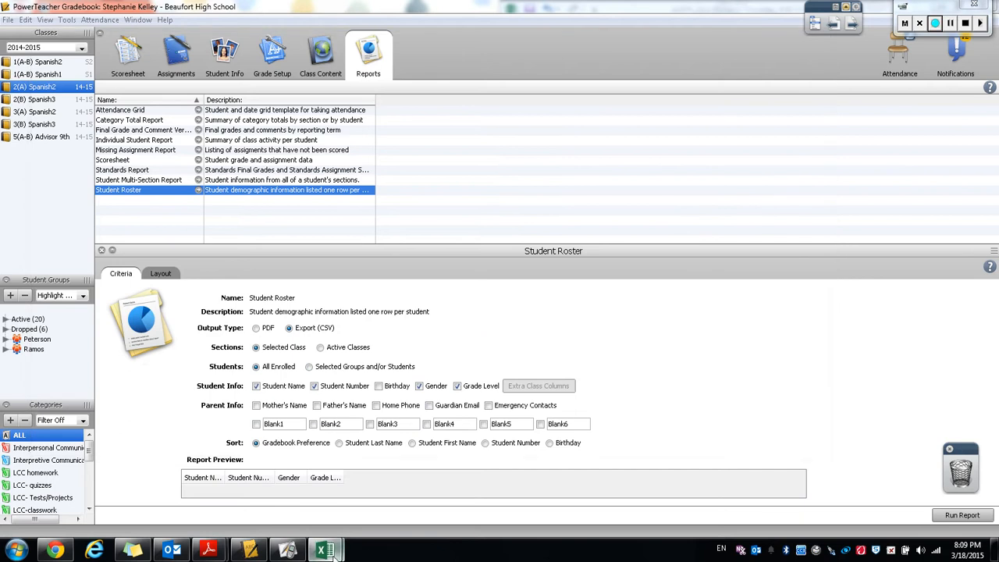
Close the template's Excel window and run the Student Roster report again, choosing to open it.
{"action": "mouse_move", "coordinate": [325, 549]}
{"action": "right_click", "coordinate": [376, 437]}
{"action": "left_click", "coordinate": [403, 500]}
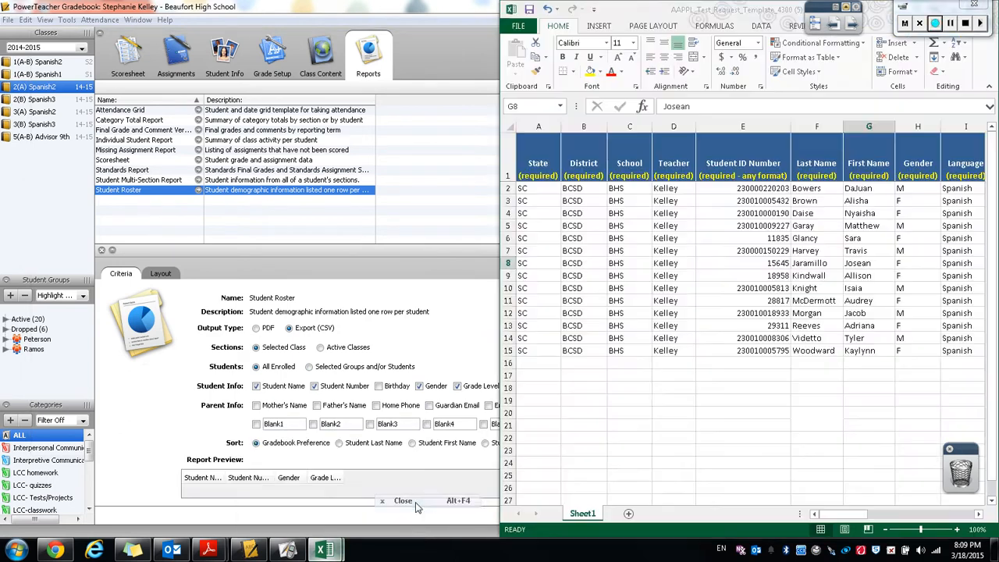
{"action": "left_click", "coordinate": [166, 430]}
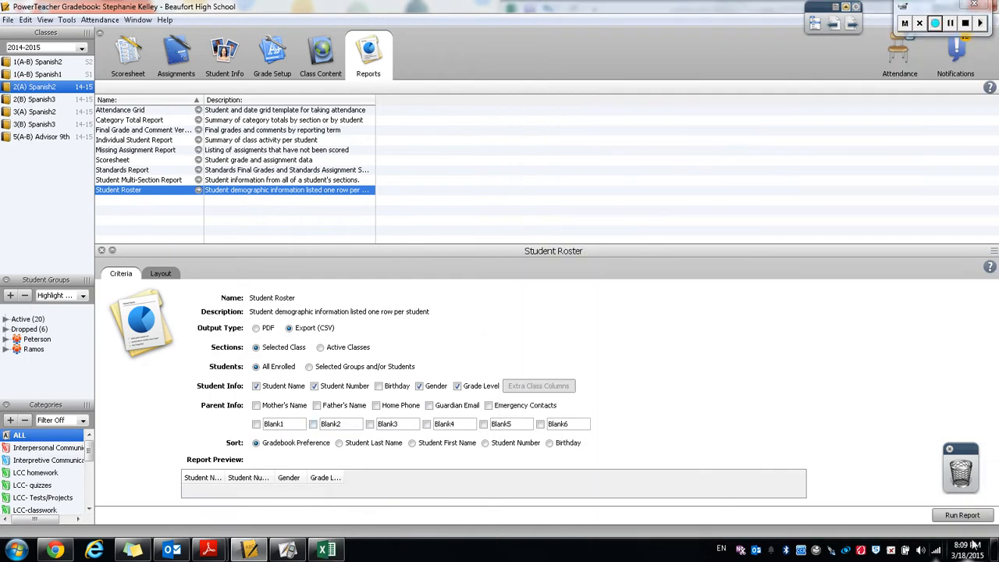
{"action": "left_click", "coordinate": [963, 516]}
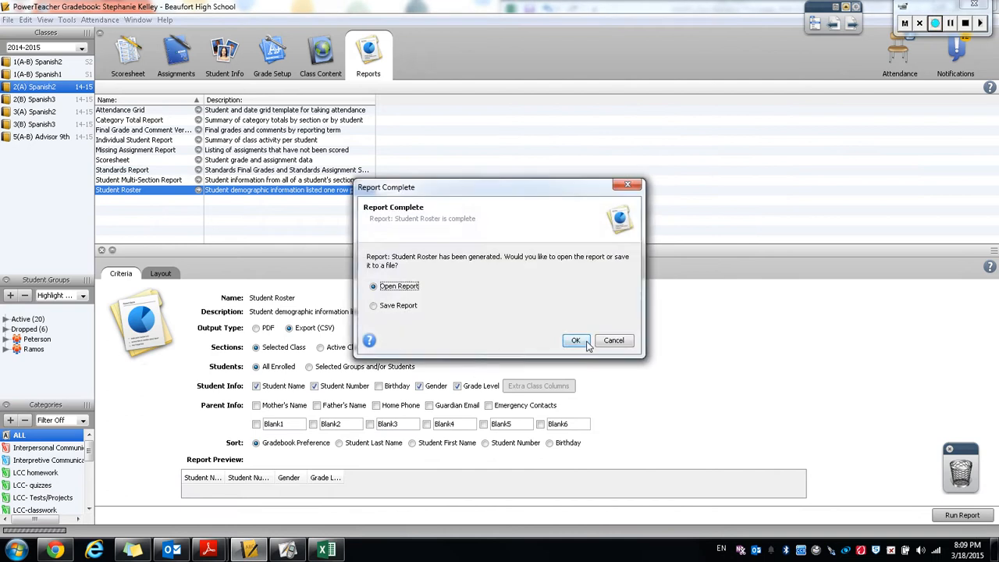
{"action": "left_click", "coordinate": [585, 345]}
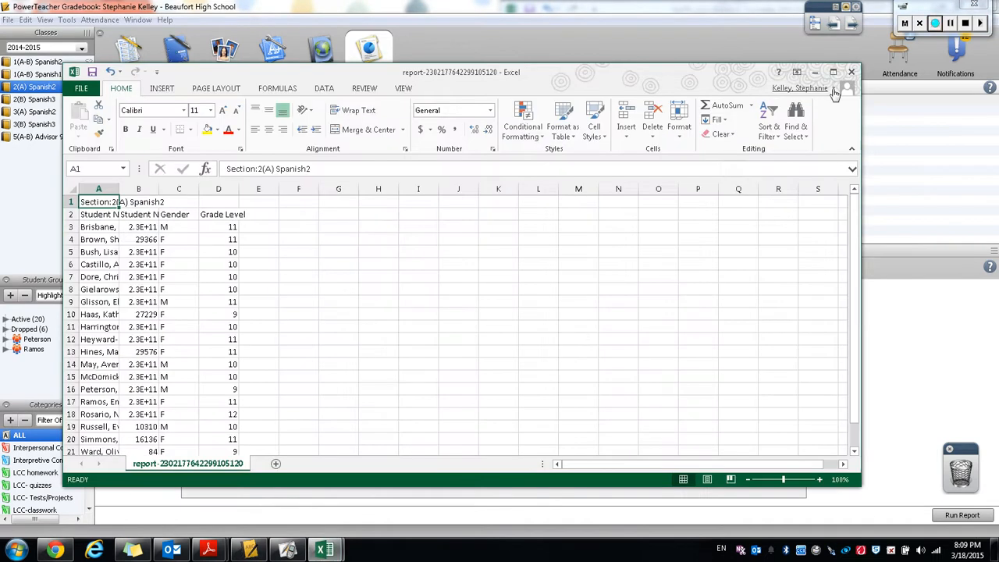
Maximize the exported roster, widen the Student Name column, and insert a blank column after it.
{"action": "left_click", "coordinate": [834, 73]}
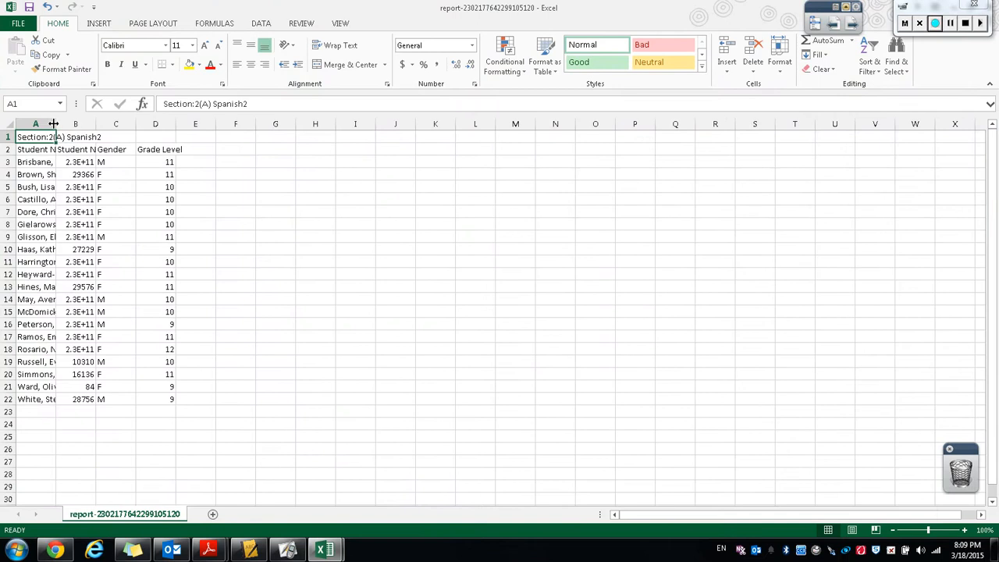
{"action": "left_click_drag", "start_coordinate": [53, 124], "coordinate": [236, 125]}
{"action": "left_click", "coordinate": [183, 124]}
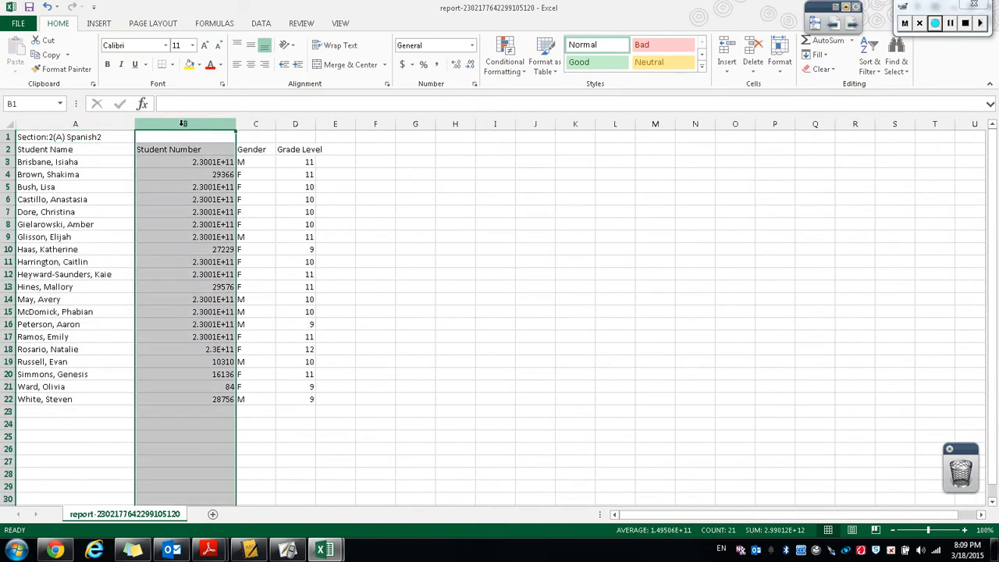
{"action": "right_click", "coordinate": [183, 125]}
{"action": "left_click", "coordinate": [204, 212]}
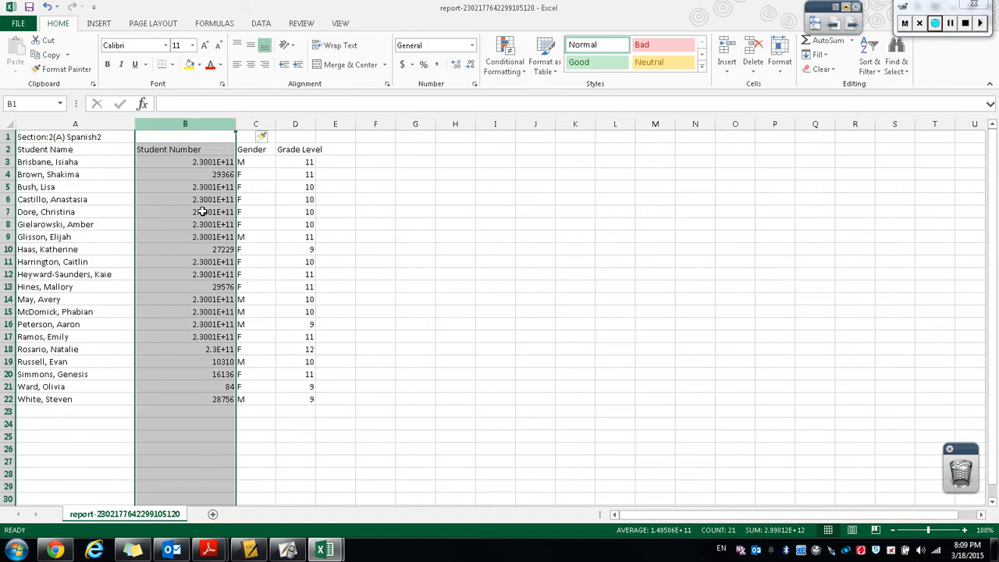
Split the Student Name column into last and first names with Text to Columns.
{"action": "left_click", "coordinate": [65, 124]}
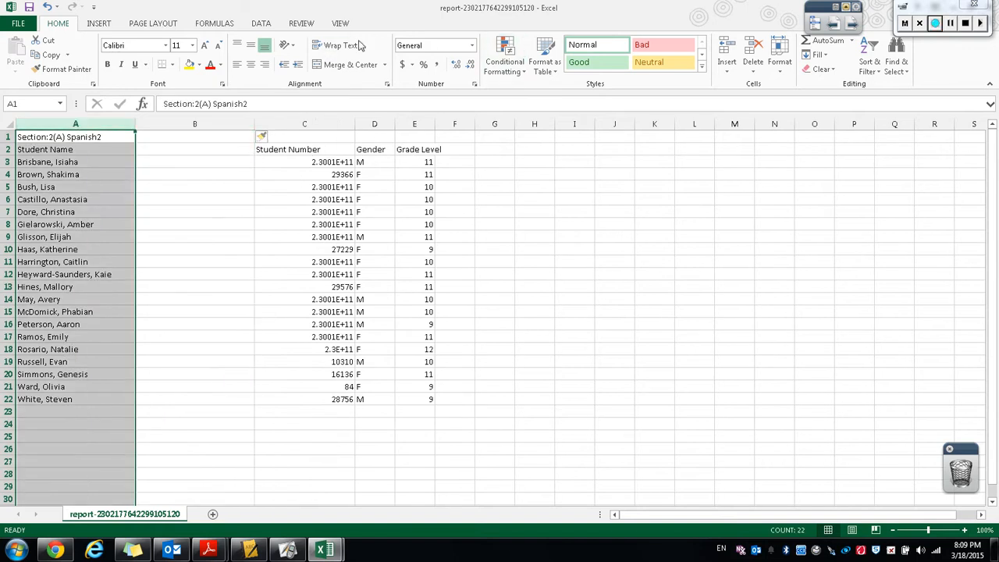
{"action": "left_click", "coordinate": [261, 24]}
{"action": "left_click", "coordinate": [405, 62]}
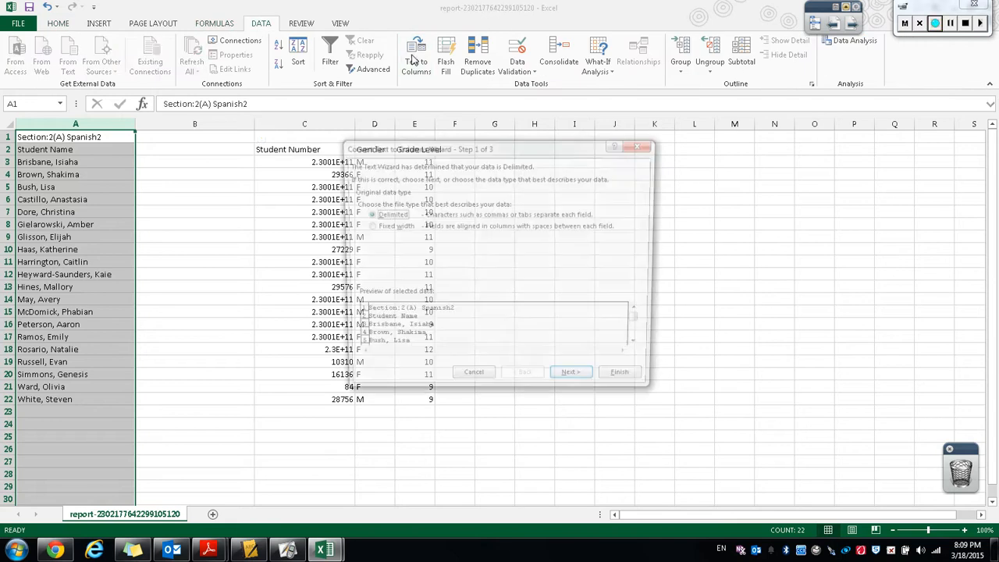
{"action": "left_click", "coordinate": [574, 382]}
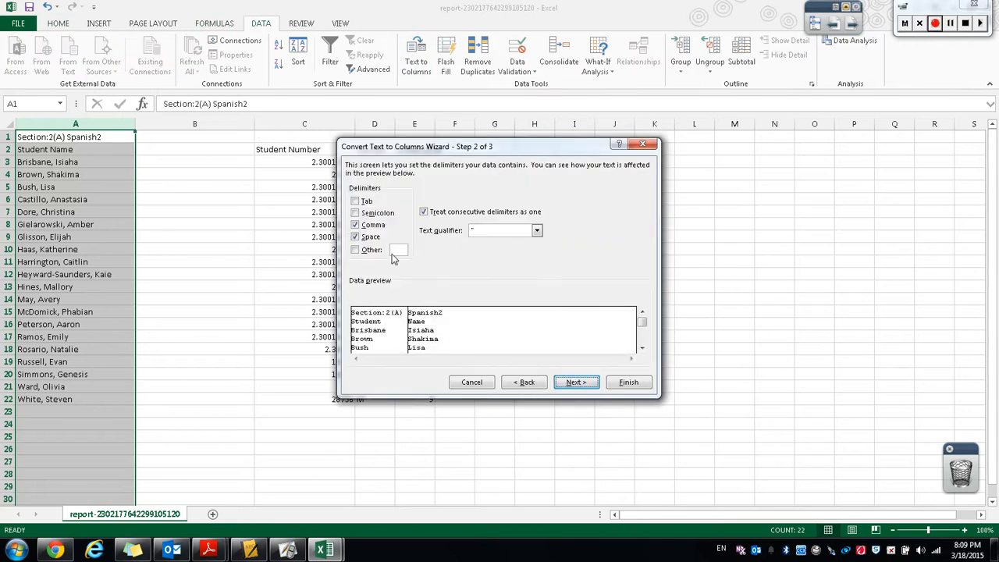
{"action": "left_click", "coordinate": [576, 384]}
{"action": "left_click", "coordinate": [629, 383]}
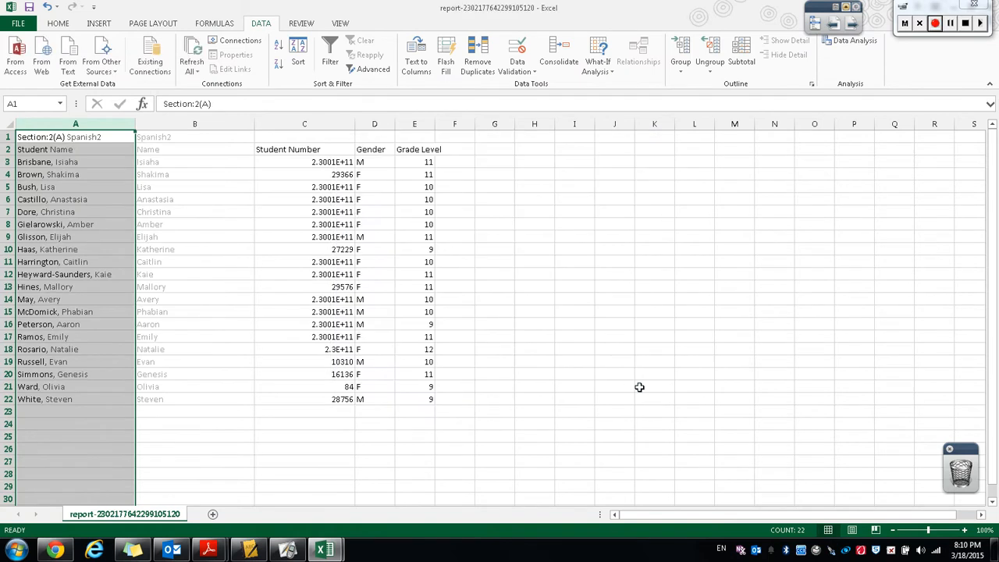
Format the Student Number column as Number with 0 decimal places.
{"action": "left_click", "coordinate": [316, 123]}
{"action": "right_click", "coordinate": [316, 122]}
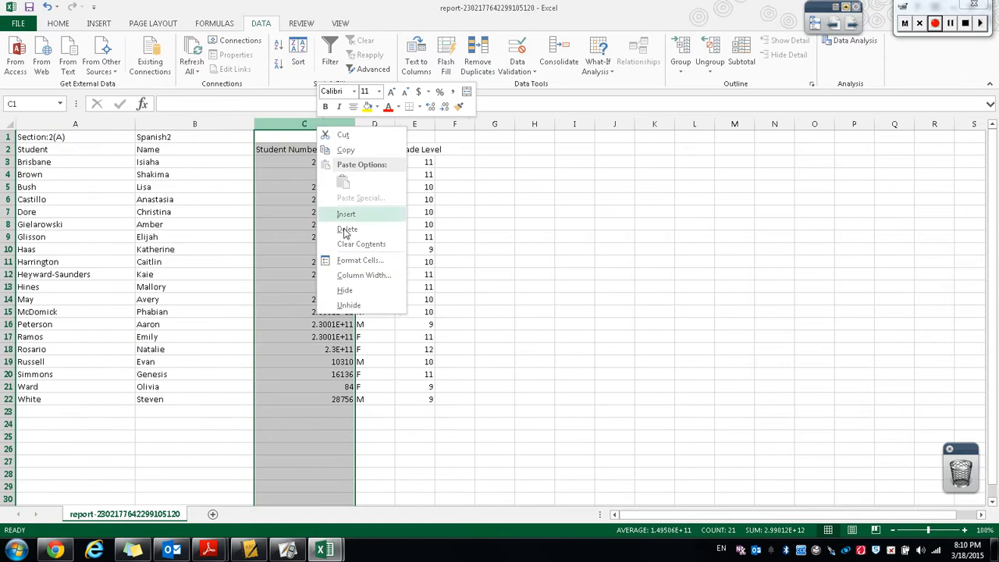
{"action": "left_click", "coordinate": [358, 261]}
{"action": "left_click", "coordinate": [218, 174]}
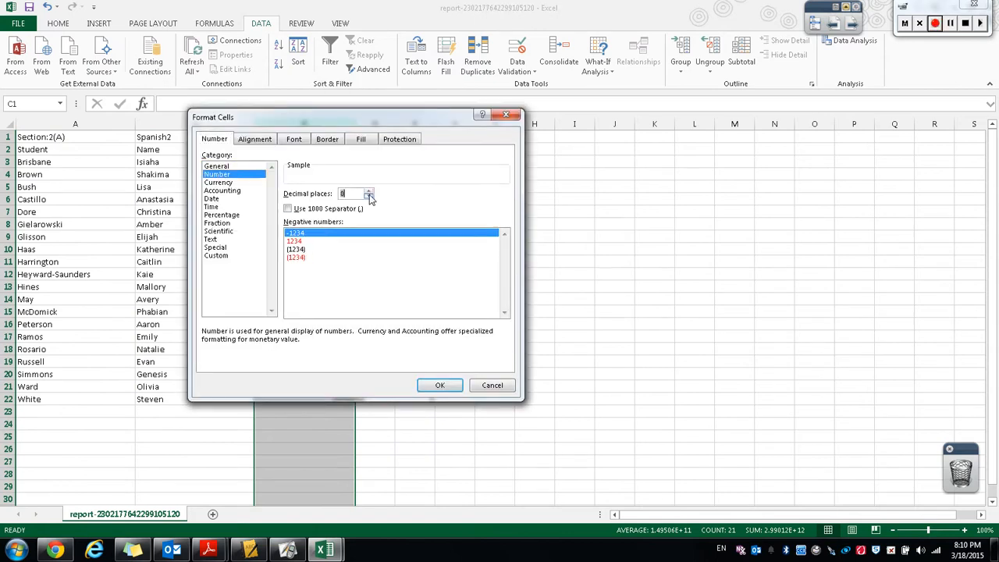
{"action": "left_click", "coordinate": [440, 385]}
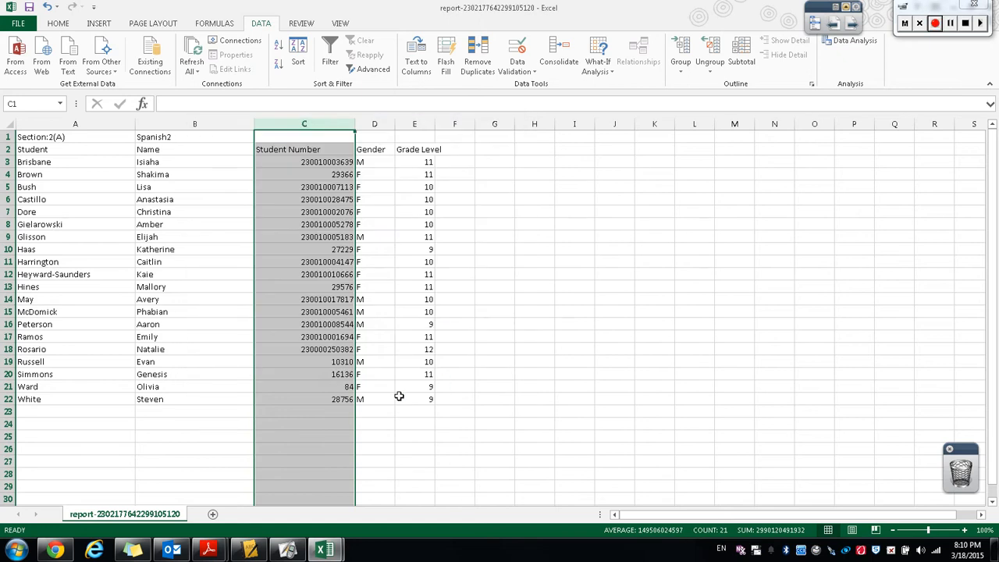
Snap the roster workbook to the left half of the screen and show the template beside it.
{"action": "left_click_drag", "start_coordinate": [694, 6], "coordinate": [23, 21]}
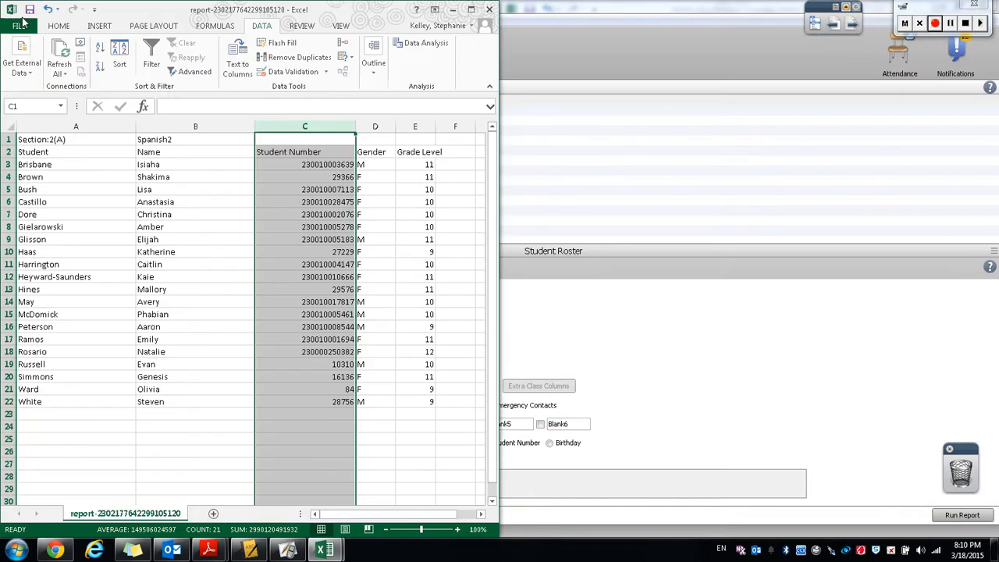
{"action": "mouse_move", "coordinate": [324, 551]}
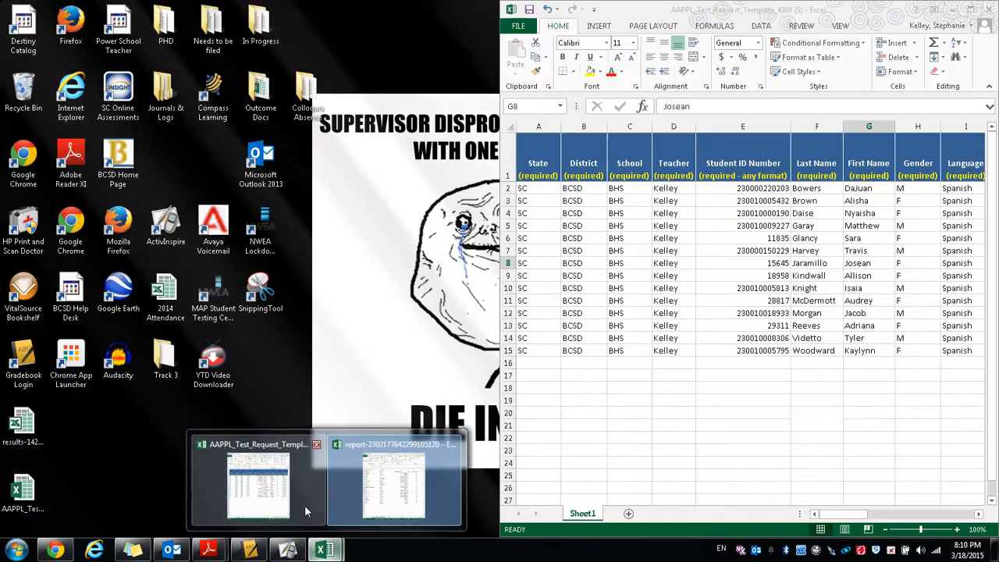
{"action": "left_click", "coordinate": [306, 512]}
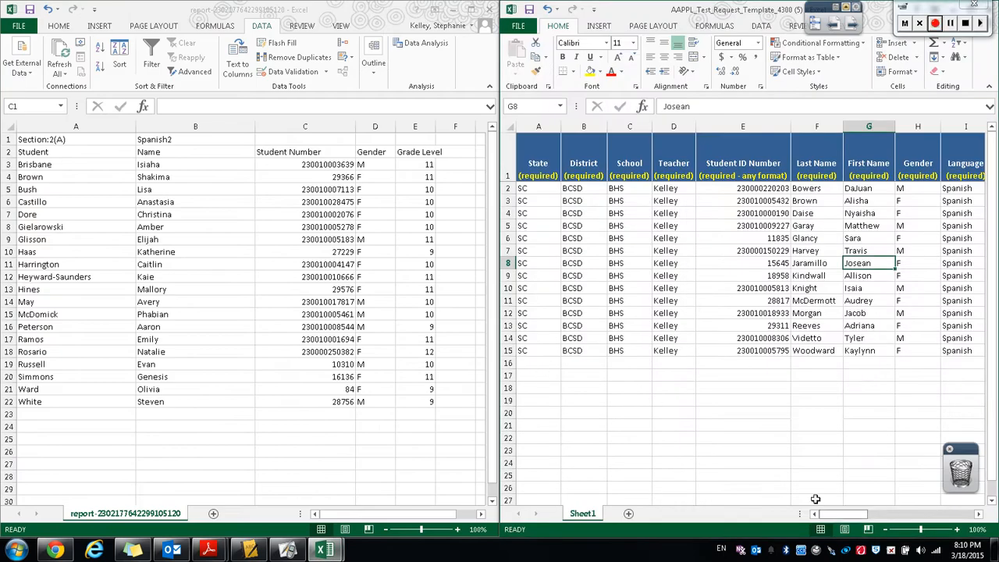
Copy the roster's student numbers into the template's Student ID Number column starting at row 16.
{"action": "left_click", "coordinate": [759, 368]}
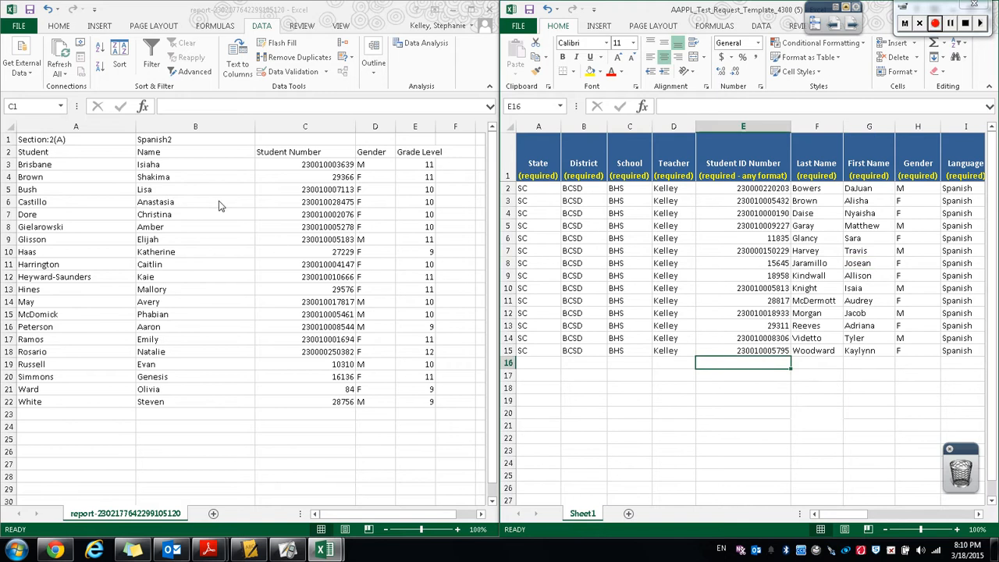
{"action": "left_click", "coordinate": [341, 165]}
{"action": "left_click", "coordinate": [342, 165]}
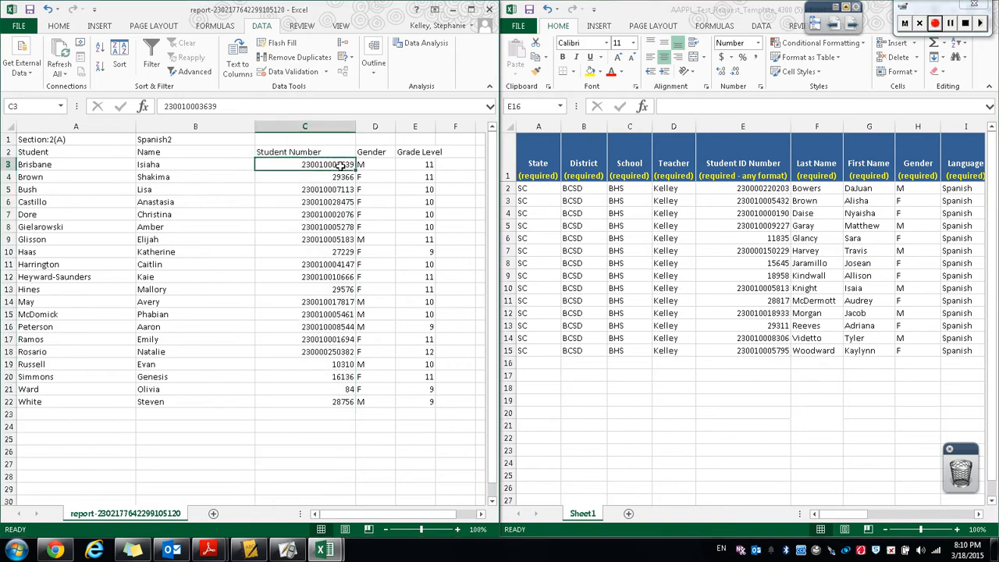
{"action": "left_click_drag", "start_coordinate": [342, 165], "coordinate": [337, 405]}
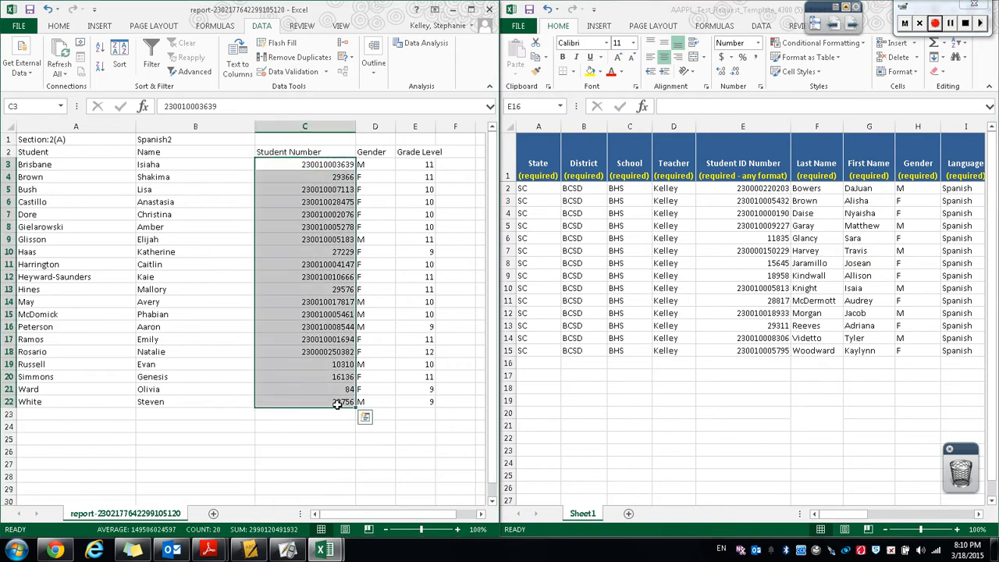
{"action": "key", "text": "ctrl+c"}
{"action": "left_click", "coordinate": [743, 362]}
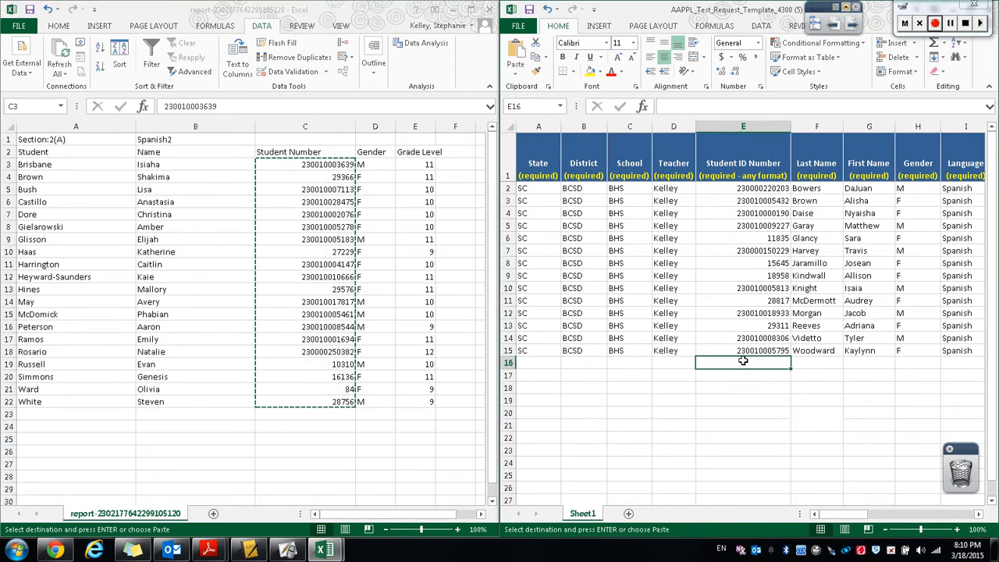
{"action": "key", "text": "ctrl+v"}
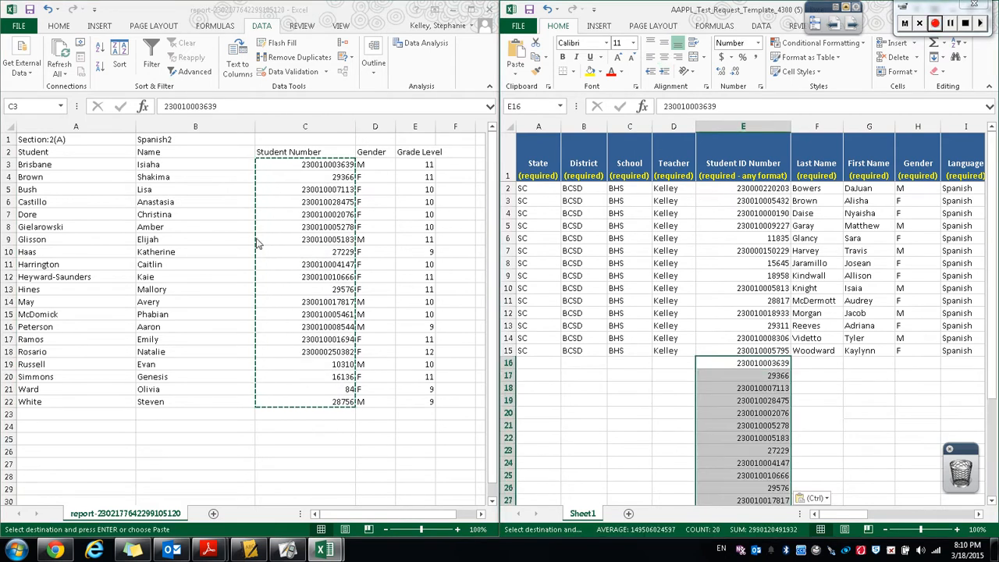
Copy the roster's last names into the template's Last Name column starting at row 16.
{"action": "left_click", "coordinate": [36, 164]}
{"action": "left_click_drag", "start_coordinate": [36, 164], "coordinate": [48, 397]}
{"action": "key", "text": "ctrl+c"}
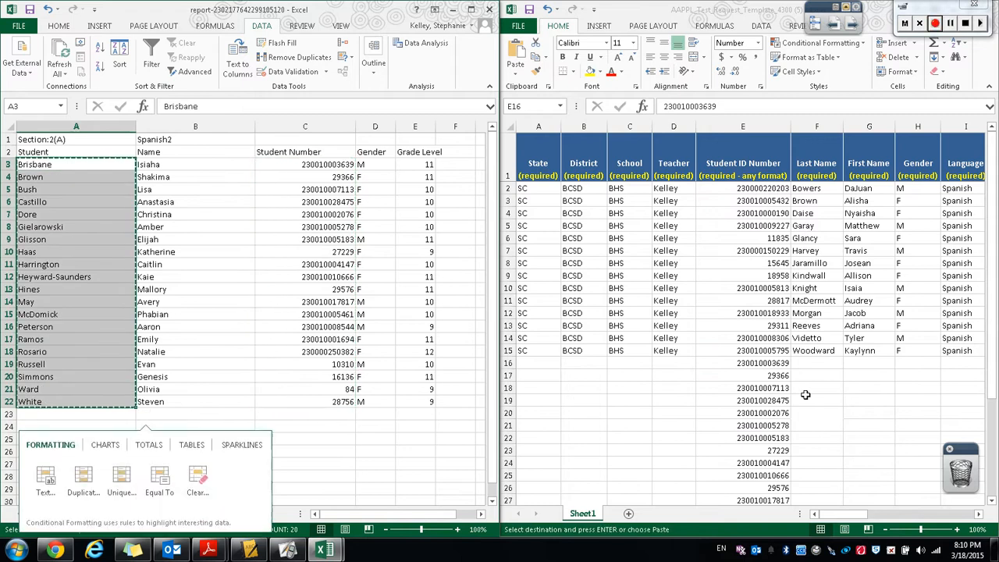
{"action": "left_click", "coordinate": [810, 371]}
{"action": "left_click", "coordinate": [803, 364]}
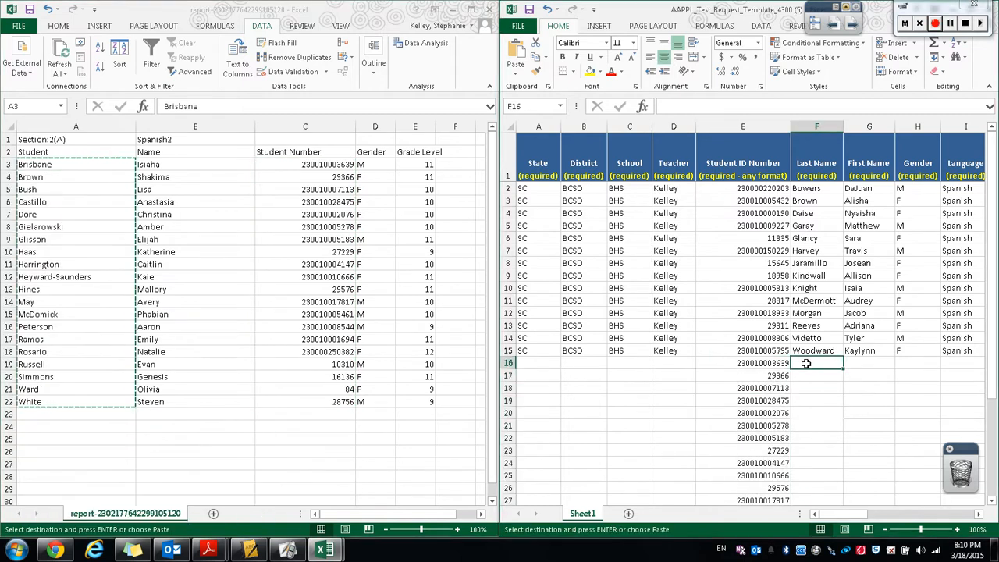
{"action": "key", "text": "ctrl+v"}
Copy the roster's first names into the template's First Name column starting at row 16.
{"action": "left_click", "coordinate": [147, 166]}
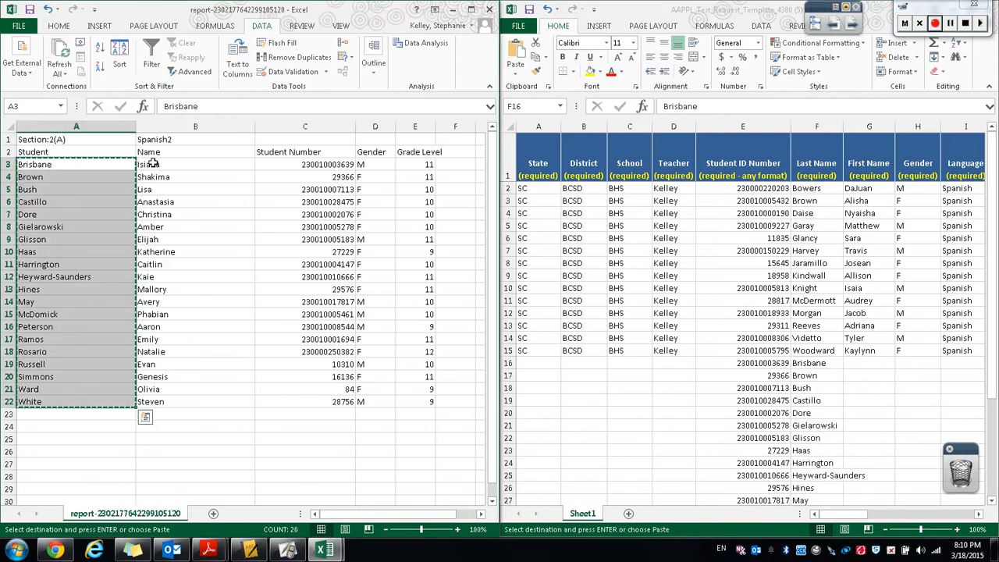
{"action": "left_click", "coordinate": [152, 164]}
{"action": "left_click_drag", "start_coordinate": [156, 166], "coordinate": [239, 406]}
{"action": "key", "text": "ctrl+c"}
{"action": "left_click", "coordinate": [859, 363]}
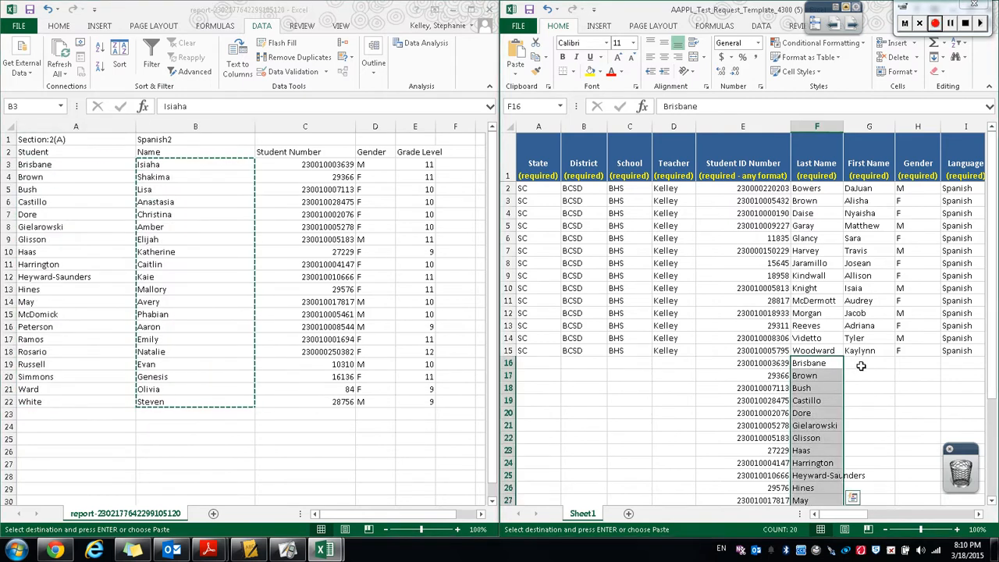
{"action": "left_click", "coordinate": [862, 363]}
{"action": "key", "text": "ctrl+v"}
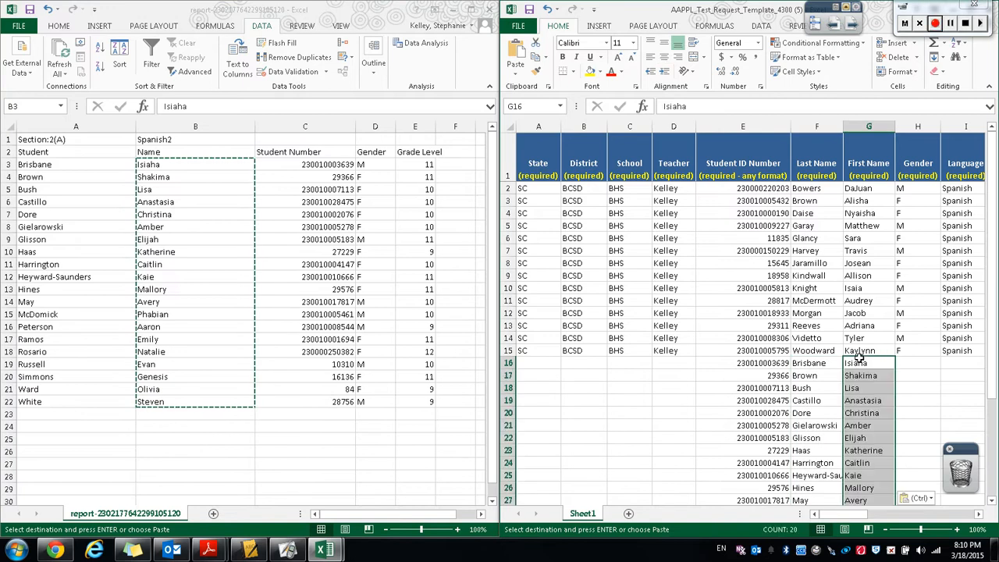
Copy the roster's genders into the template's Gender column starting at row 16.
{"action": "left_click", "coordinate": [367, 163]}
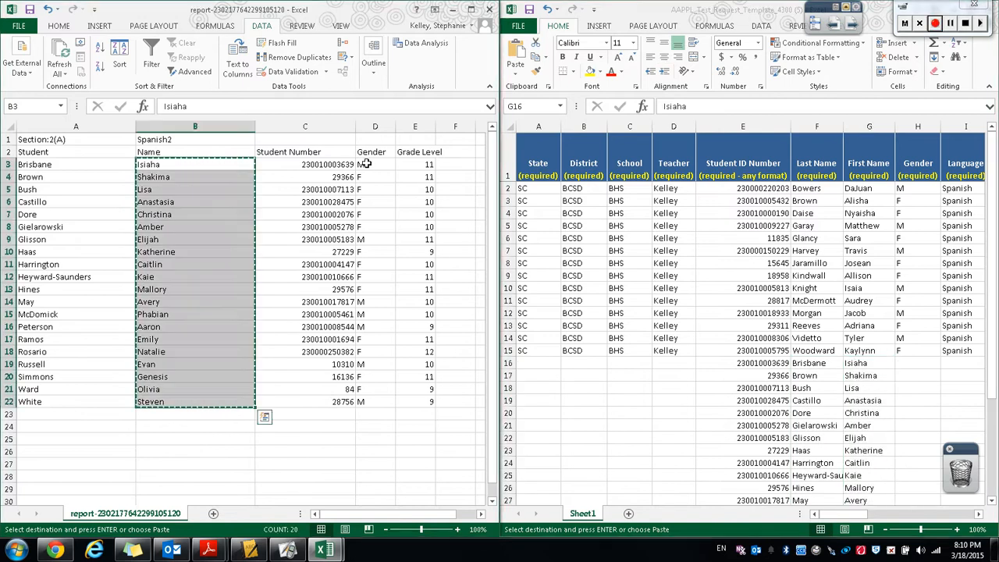
{"action": "left_click", "coordinate": [372, 165]}
{"action": "left_click_drag", "start_coordinate": [372, 165], "coordinate": [384, 400]}
{"action": "key", "text": "ctrl+c"}
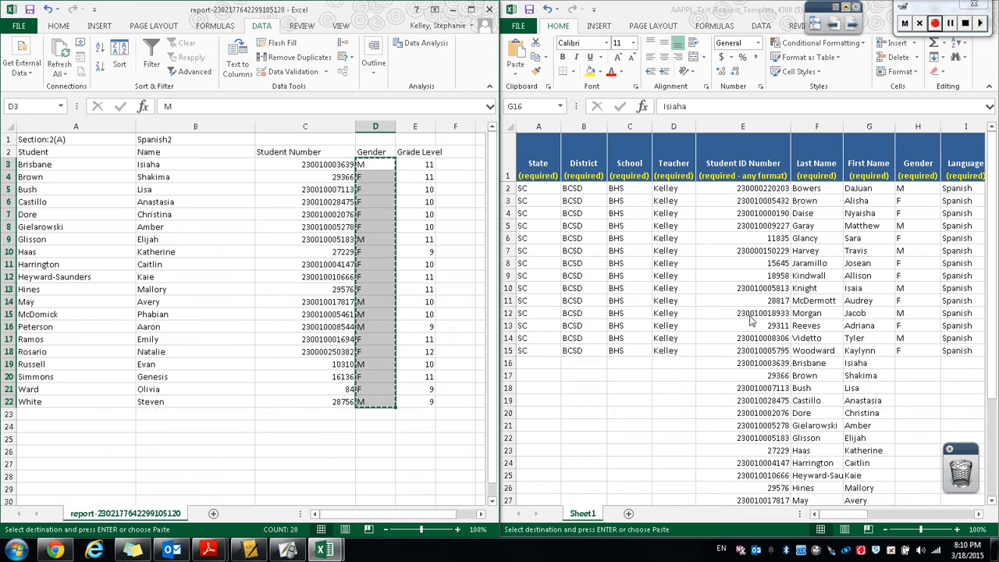
{"action": "left_click", "coordinate": [907, 367]}
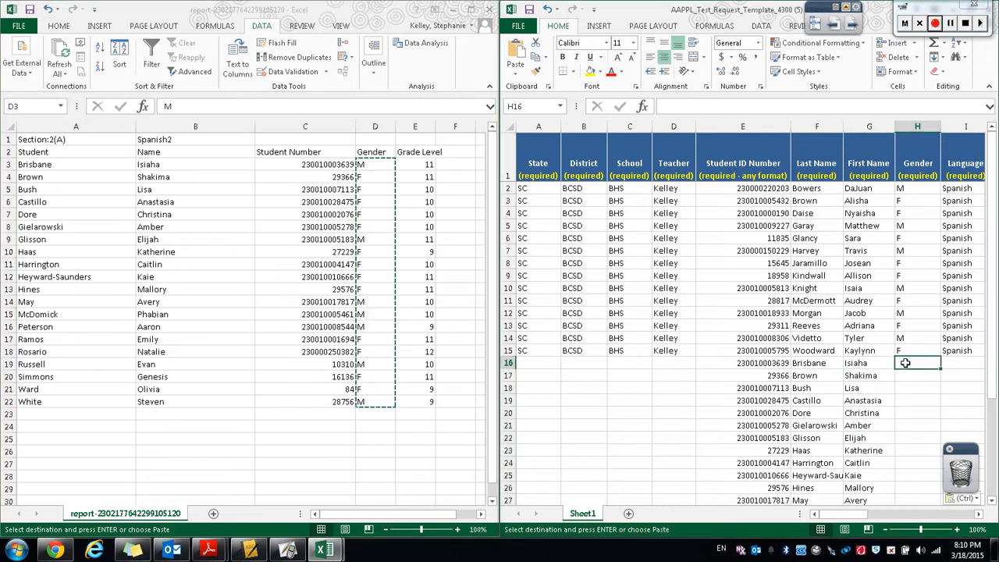
{"action": "key", "text": "ctrl+v"}
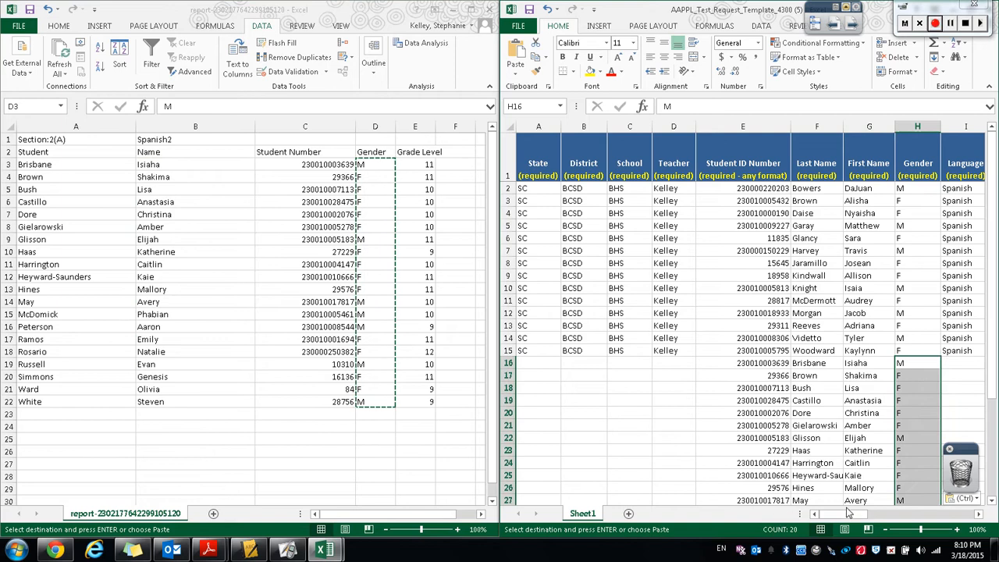
Copy the roster's grade levels into the maximized template's Grade Level column starting at row 16.
{"action": "left_click", "coordinate": [421, 165]}
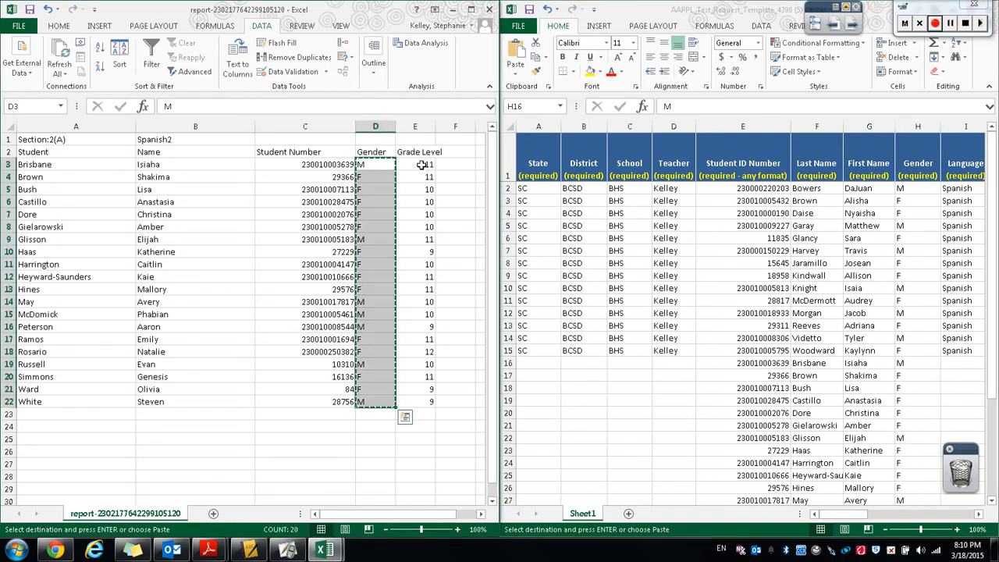
{"action": "left_click_drag", "start_coordinate": [421, 165], "coordinate": [437, 402]}
{"action": "left_click_drag", "start_coordinate": [898, 24], "coordinate": [570, 23]}
{"action": "left_click", "coordinate": [642, 10]}
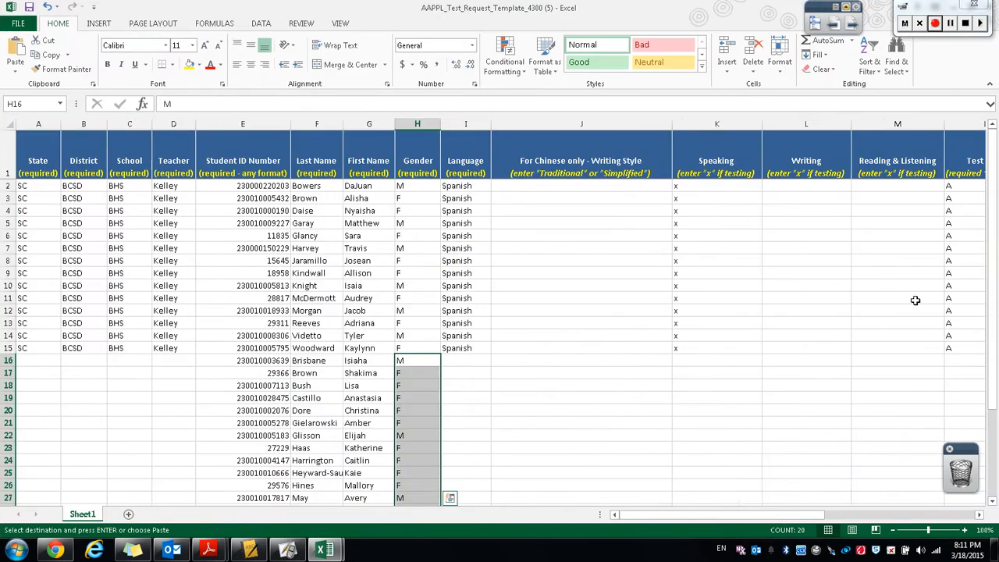
{"action": "left_click_drag", "start_coordinate": [733, 514], "coordinate": [845, 514]}
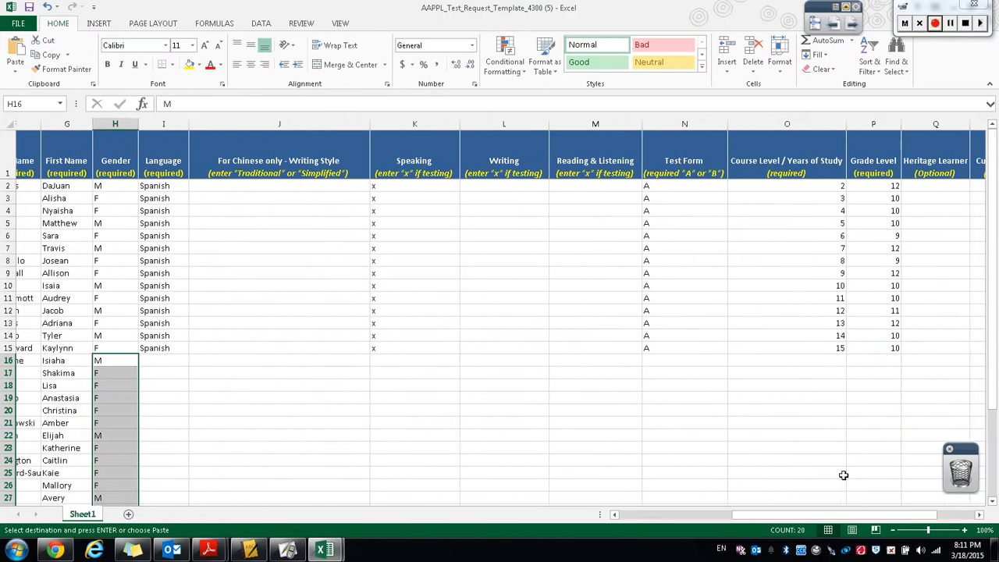
{"action": "left_click", "coordinate": [856, 361]}
{"action": "key", "text": "ctrl+v"}
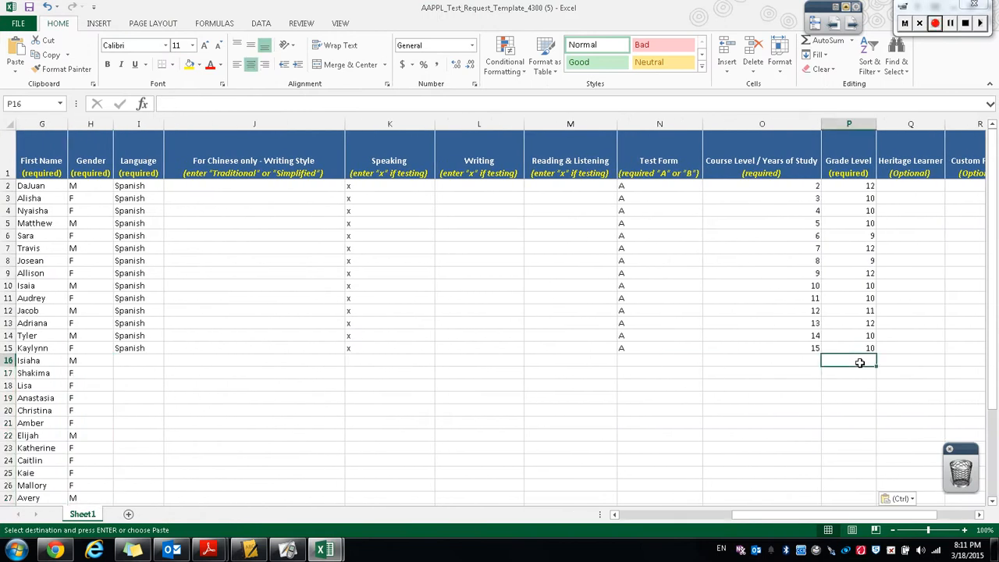
Fill the State, District, School and Teacher values from row 15 down to row 35.
{"action": "left_click_drag", "start_coordinate": [843, 517], "coordinate": [724, 517]}
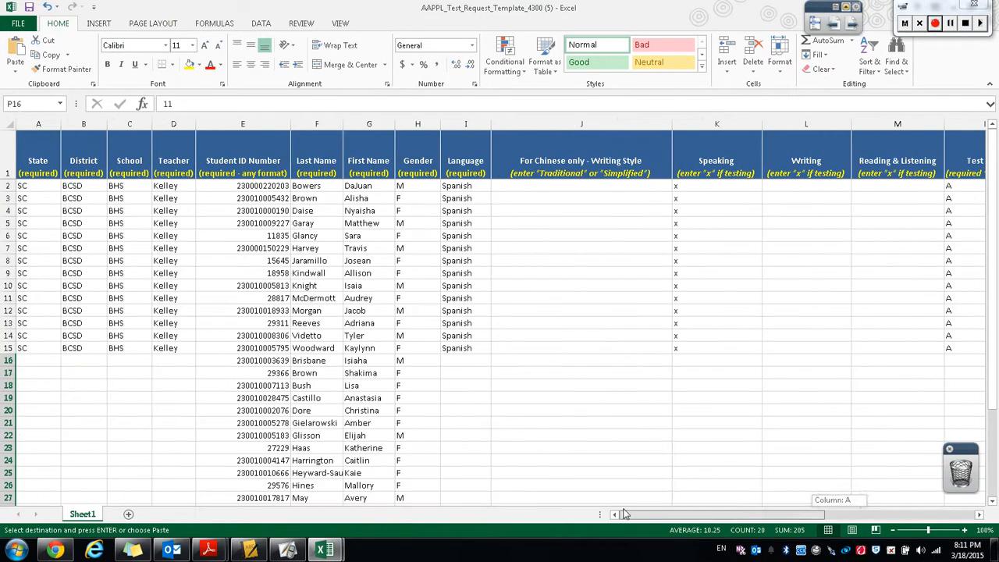
{"action": "left_click", "coordinate": [28, 350]}
{"action": "mouse_move", "coordinate": [28, 350]}
{"action": "left_mouse_down"}
{"action": "mouse_move", "coordinate": [191, 350]}
{"action": "mouse_move", "coordinate": [206, 537]}
{"action": "mouse_move", "coordinate": [202, 427]}
{"action": "mouse_move", "coordinate": [199, 465]}
{"action": "left_mouse_up"}
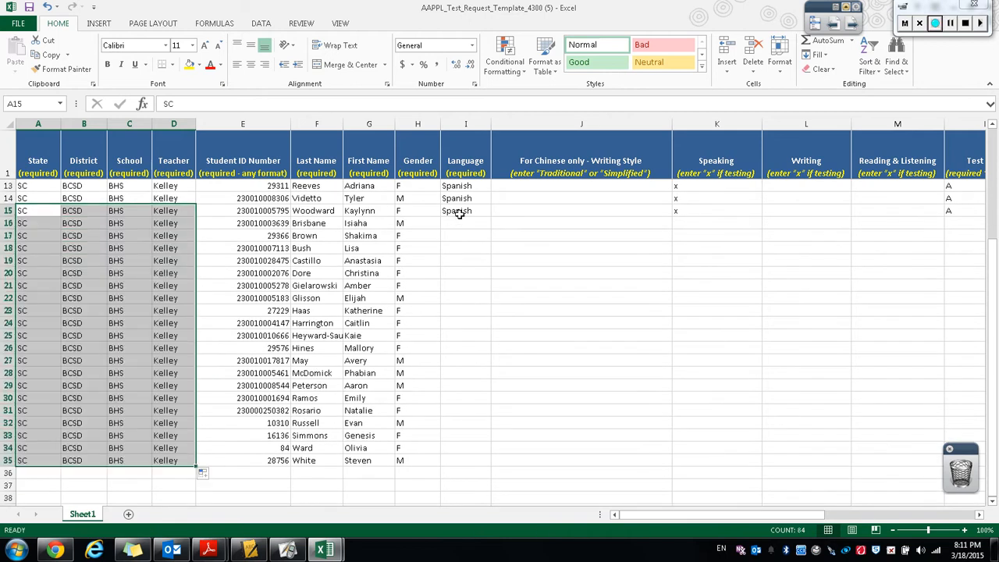
Fill the Language through Course Level columns from row 15 down to row 35.
{"action": "left_click_drag", "start_coordinate": [459, 215], "coordinate": [871, 464]}
{"action": "scroll", "coordinate": [780, 320], "scroll_direction": "up", "scroll_amount": 4}
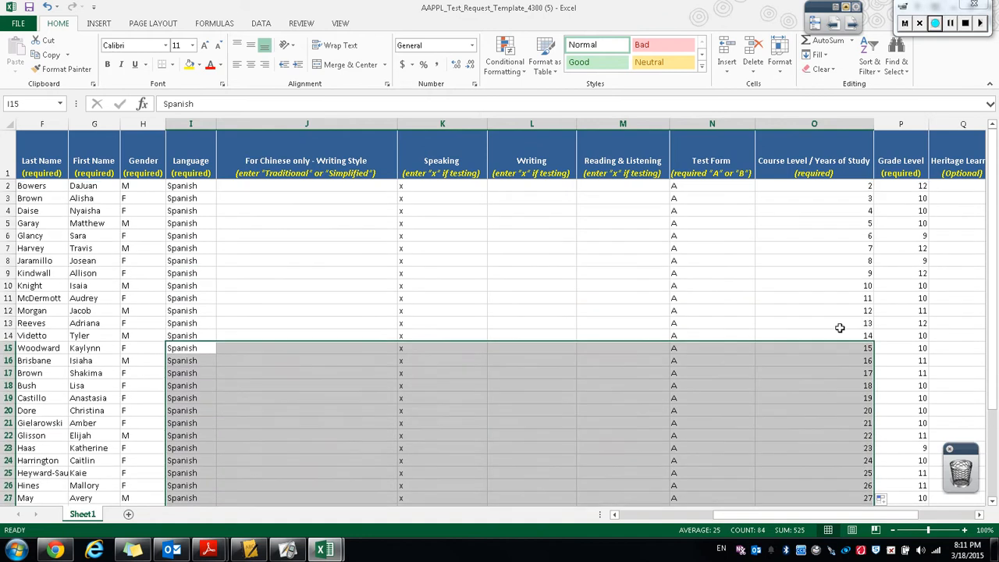
{"action": "left_click", "coordinate": [859, 186]}
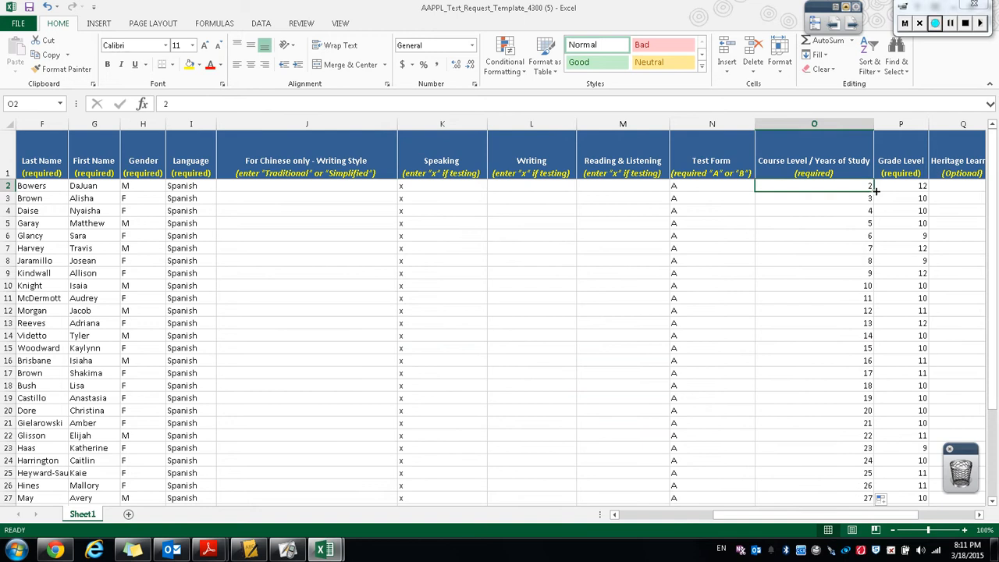
Fill the Course Level / Years of Study value 2 from row 2 down to row 35.
{"action": "left_click_drag", "start_coordinate": [875, 191], "coordinate": [866, 486]}
{"action": "scroll", "coordinate": [840, 329], "scroll_direction": "up", "scroll_amount": 3}
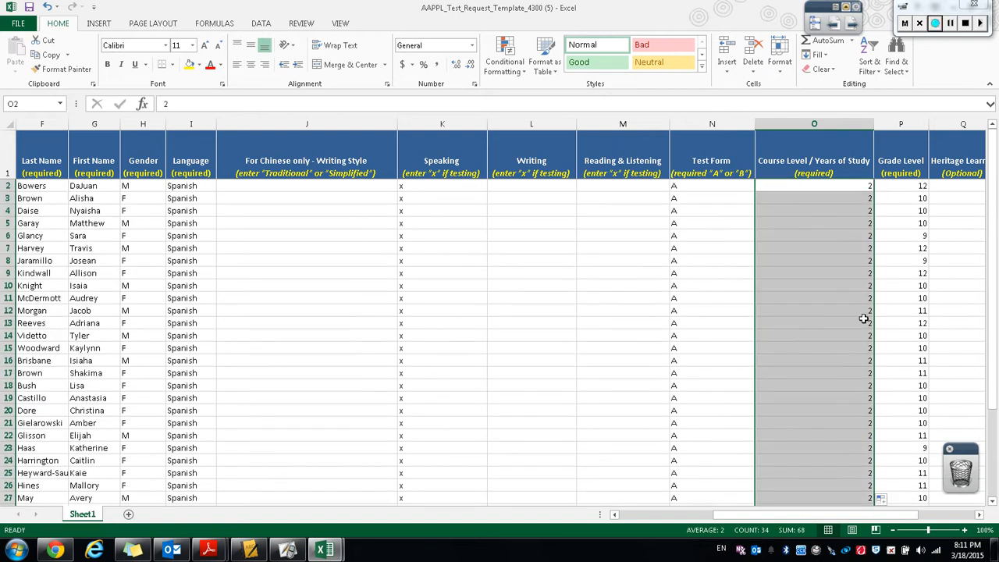
{"action": "left_click_drag", "start_coordinate": [818, 514], "coordinate": [916, 519]}
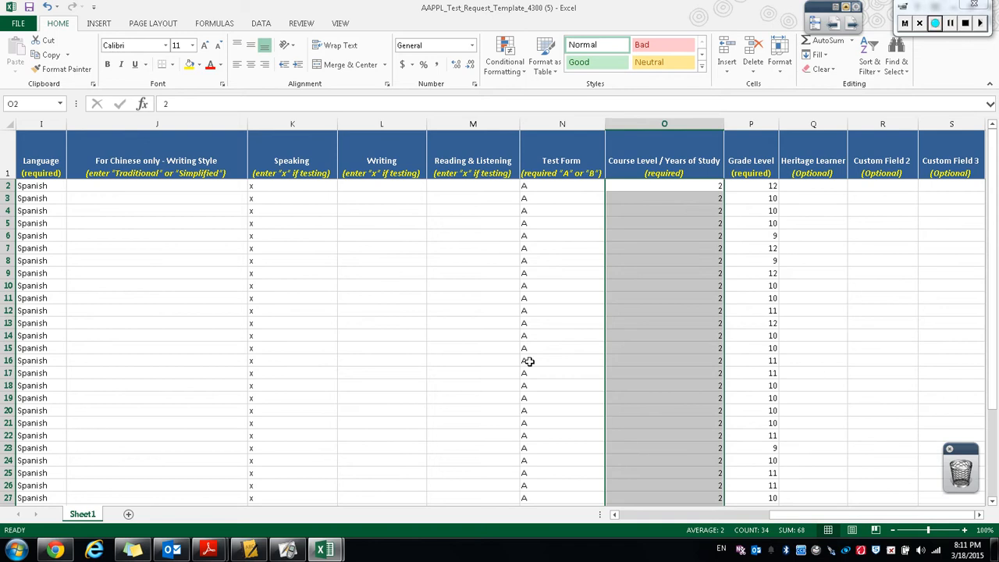
{"action": "left_click_drag", "start_coordinate": [794, 519], "coordinate": [719, 519]}
{"action": "scroll", "coordinate": [201, 414], "scroll_direction": "down", "scroll_amount": 6}
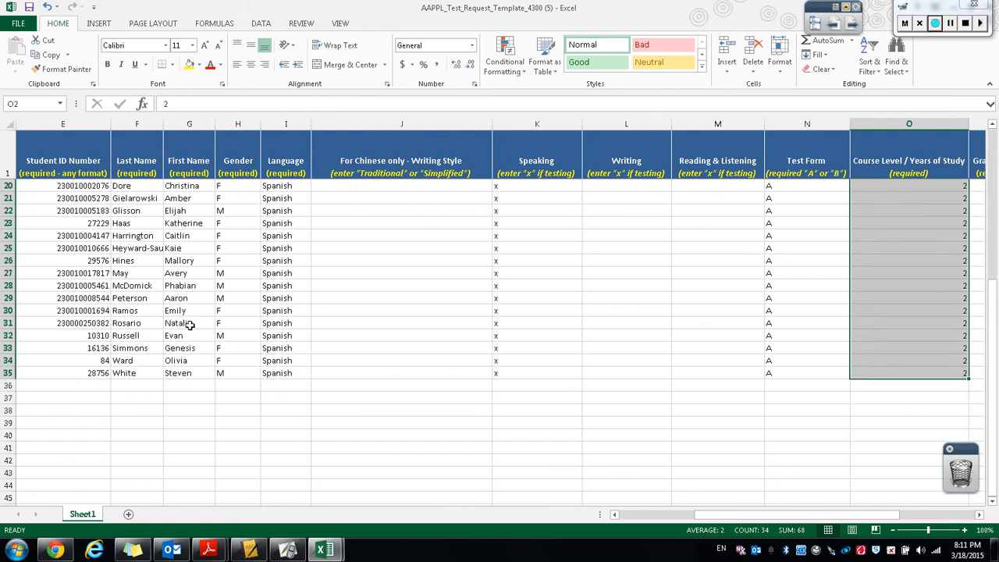
Check the students' first names in rows 19 to 31.
{"action": "left_click", "coordinate": [188, 322]}
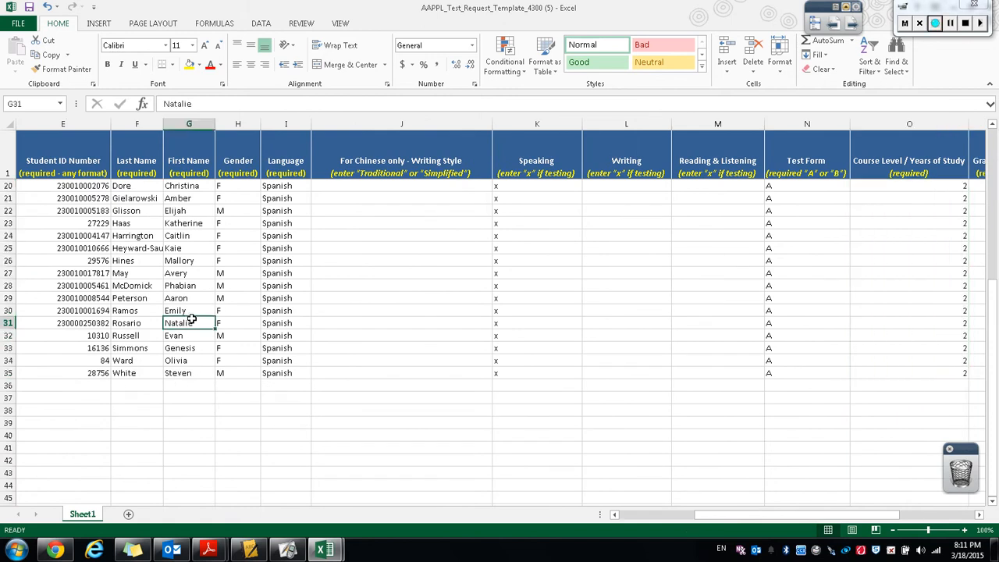
{"action": "scroll", "coordinate": [191, 235], "scroll_direction": "up", "scroll_amount": 3}
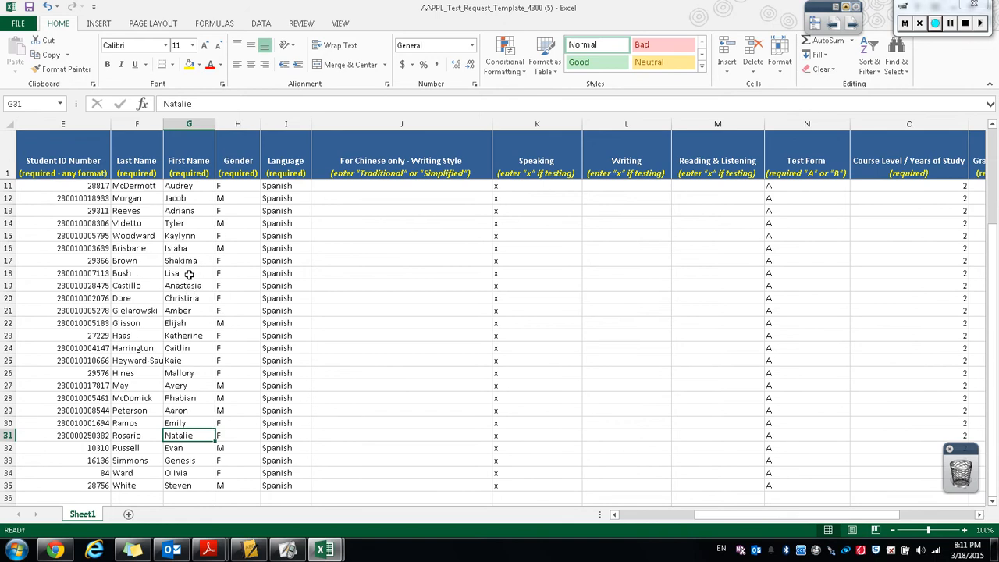
{"action": "left_click", "coordinate": [189, 297]}
{"action": "left_click", "coordinate": [190, 288]}
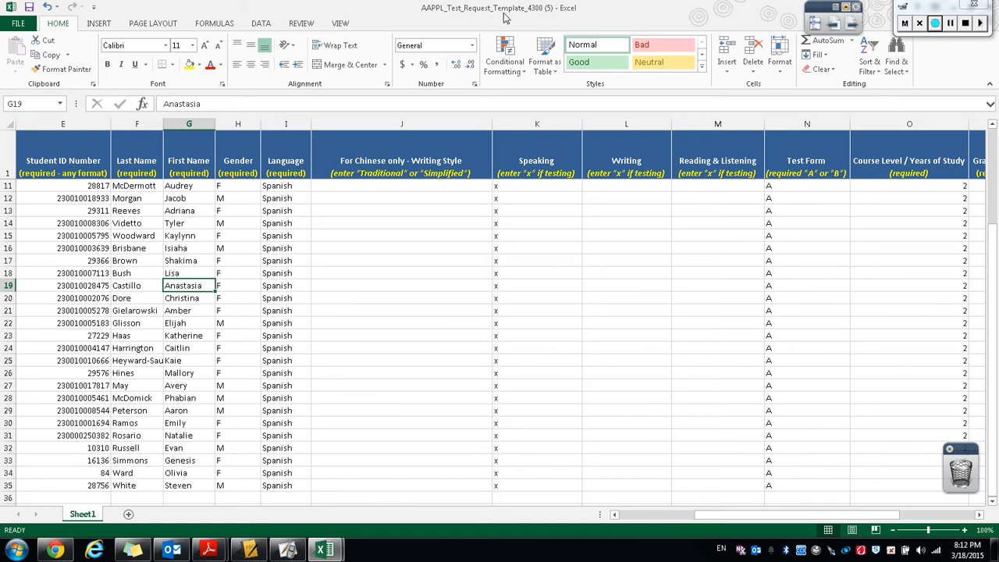
Switch to the browser's LTI client site and choose the saved AAPPL test request template file from the Desktop for upload.
{"action": "double_click", "coordinate": [679, 12]}
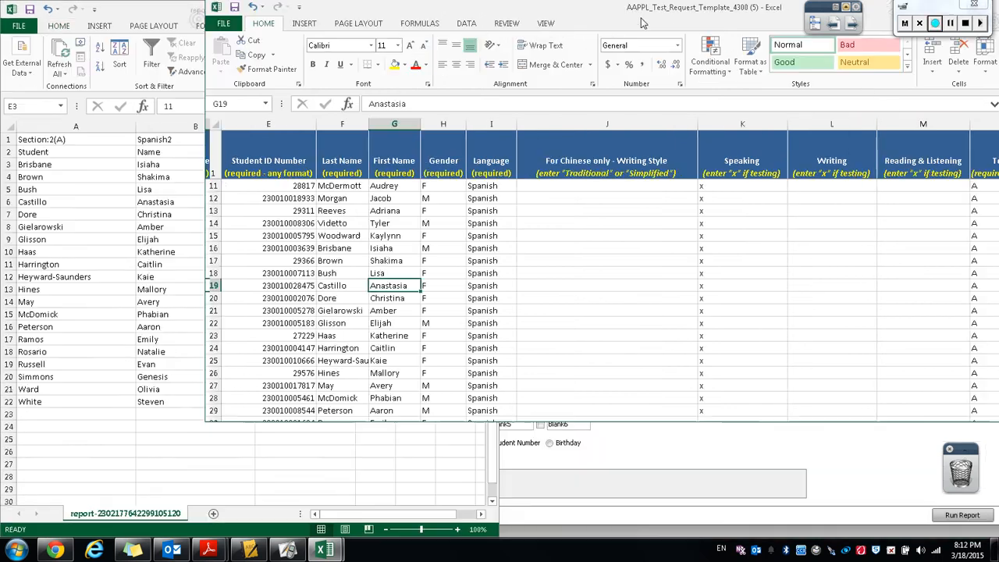
{"action": "left_click", "coordinate": [55, 551]}
{"action": "scroll", "coordinate": [404, 364], "scroll_direction": "down", "scroll_amount": 3}
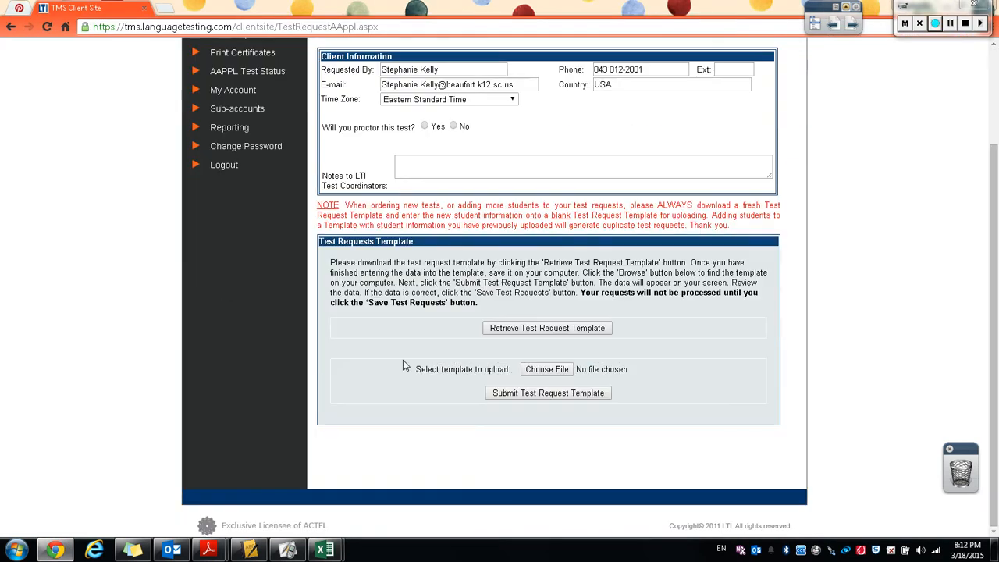
{"action": "left_click", "coordinate": [540, 372]}
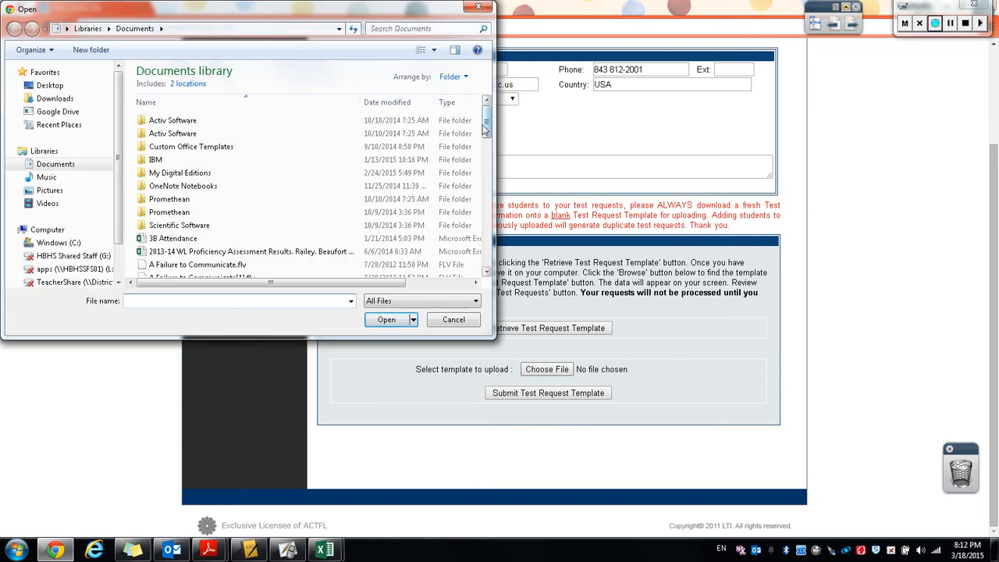
{"action": "left_click_drag", "start_coordinate": [485, 129], "coordinate": [489, 177]}
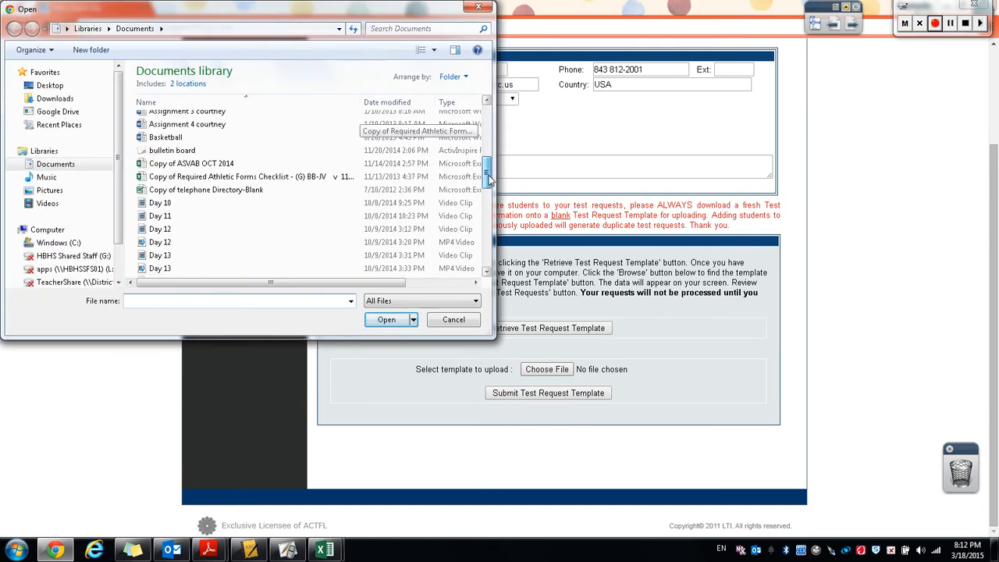
{"action": "left_click", "coordinate": [50, 86]}
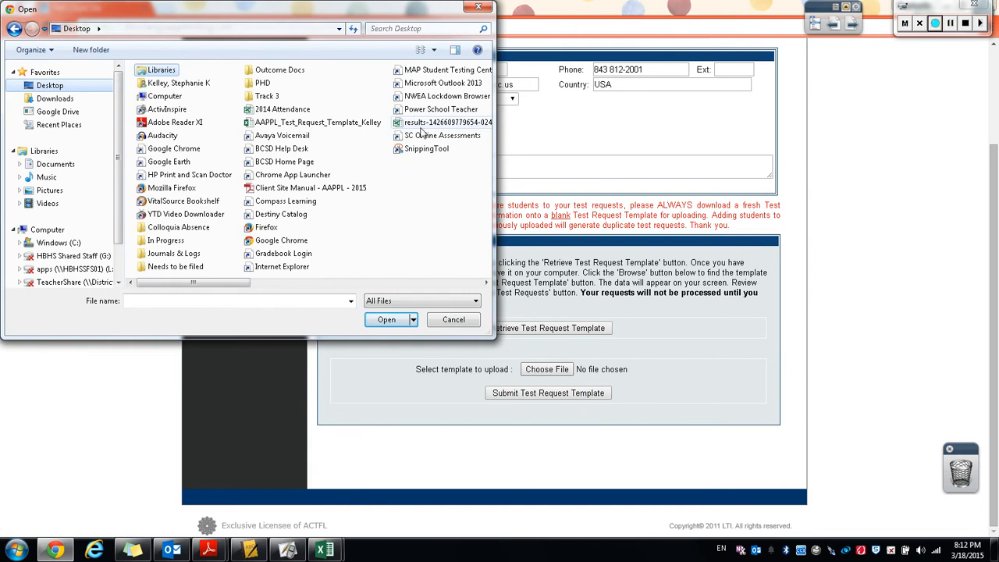
{"action": "left_click", "coordinate": [309, 124]}
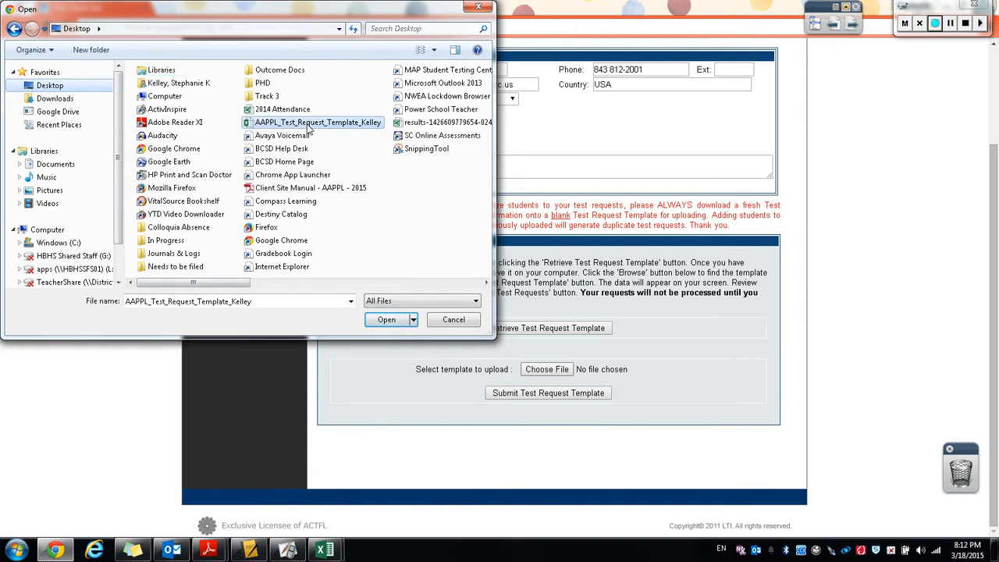
{"action": "left_click", "coordinate": [396, 327]}
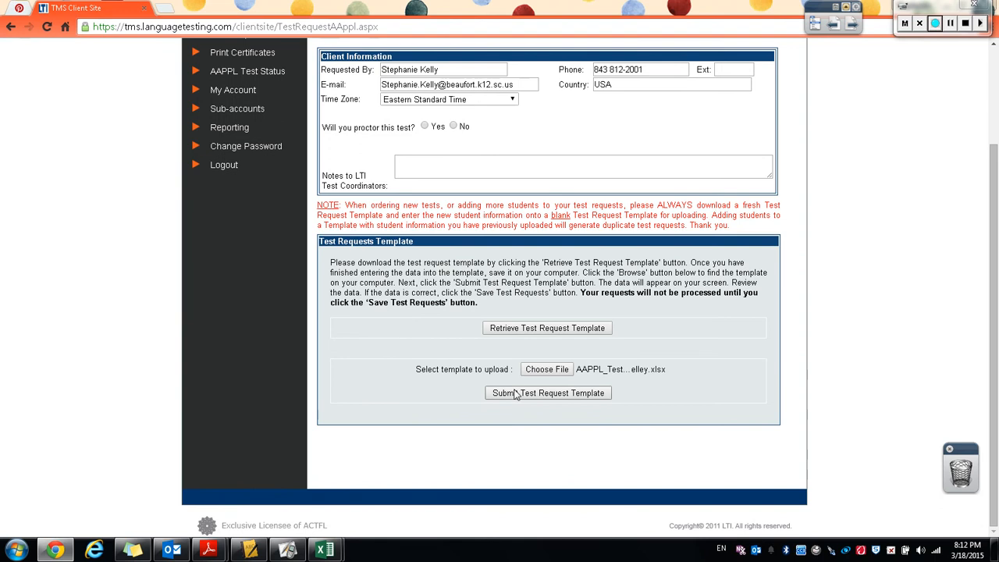
{"action": "left_click", "coordinate": [435, 68]}
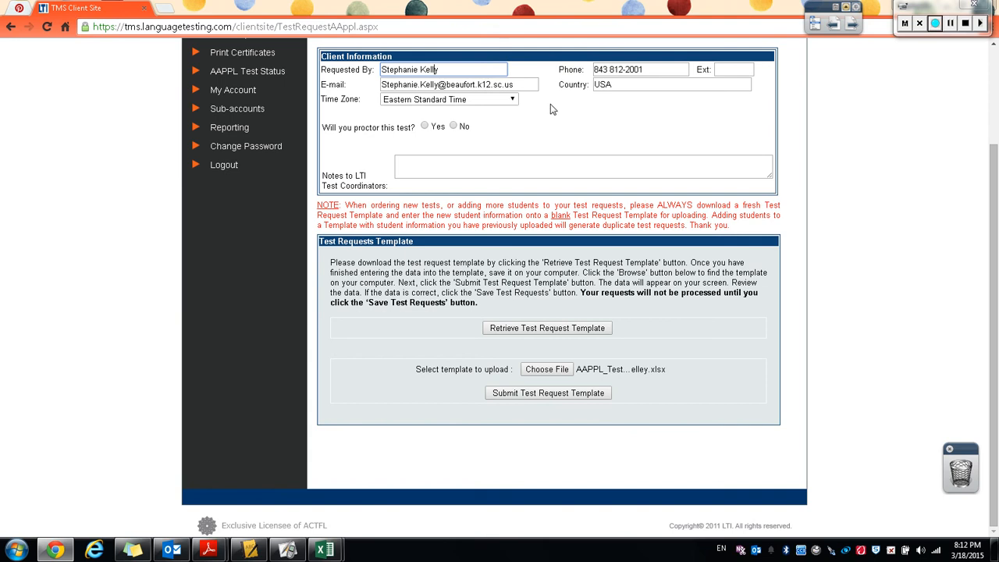